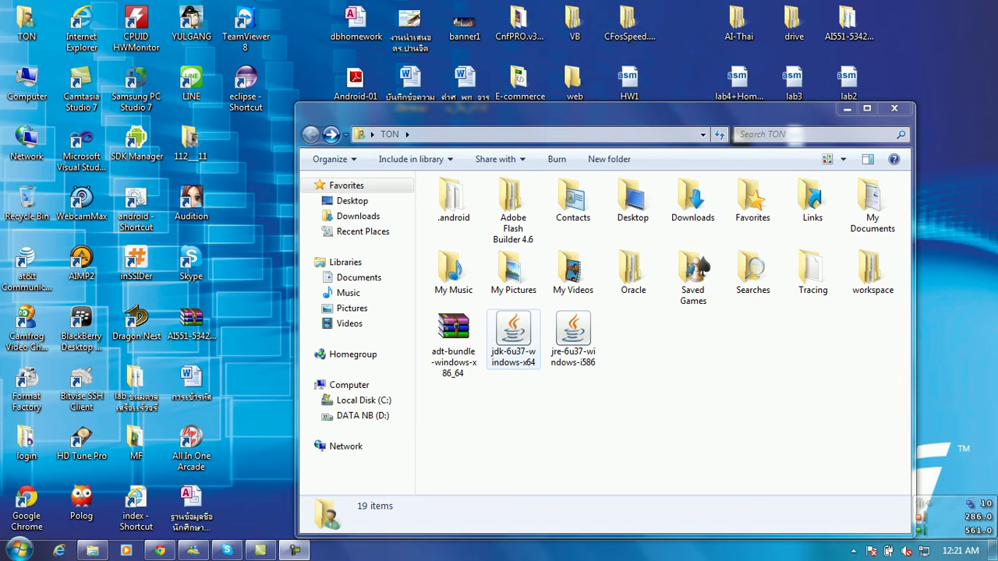
Step: Try to reinstall the Java SE Development Kit with the jdk-6u37-windows-x64 installer and cancel the setup
double_click(513, 335)
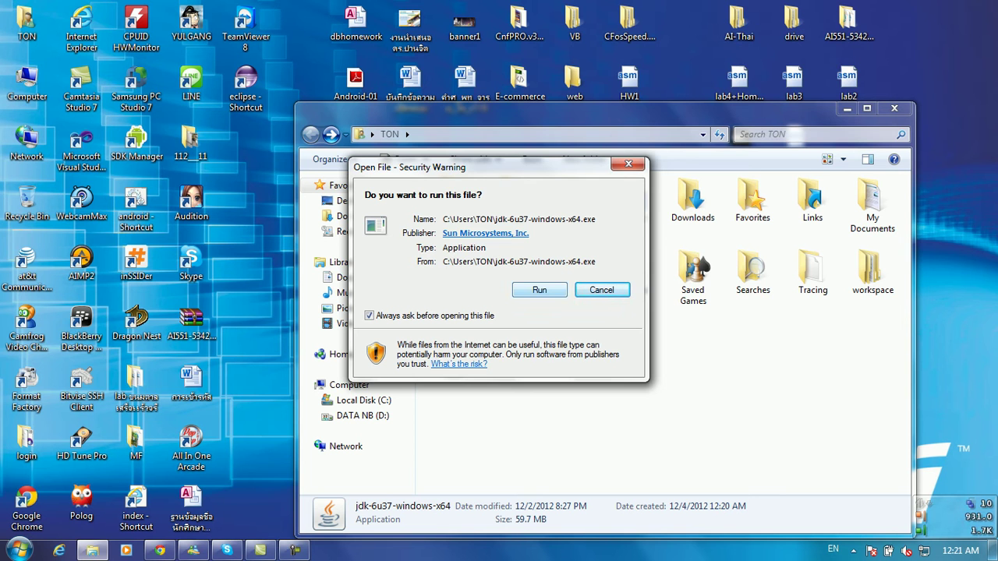
left_click(527, 290)
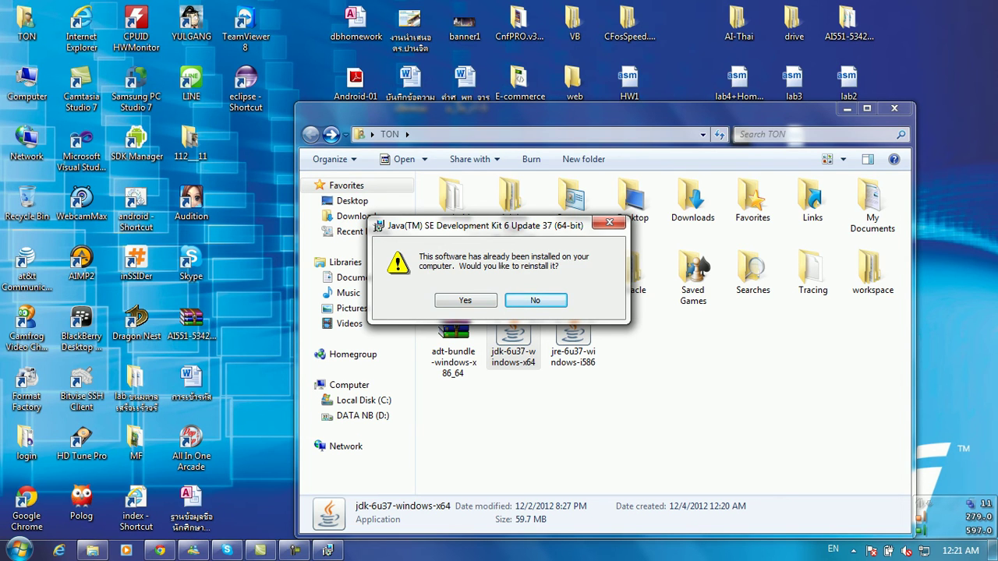
key("Return")
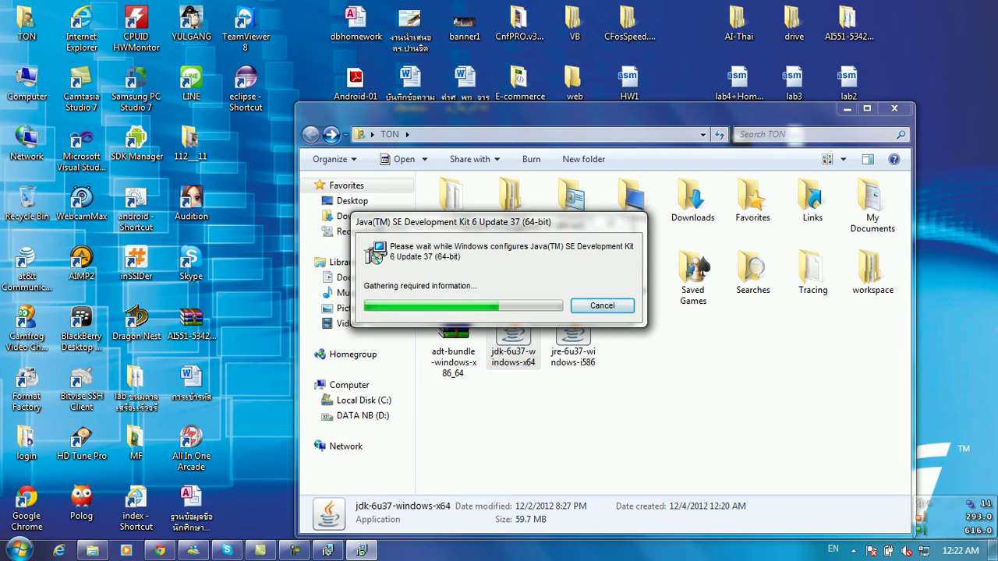
left_click(587, 311)
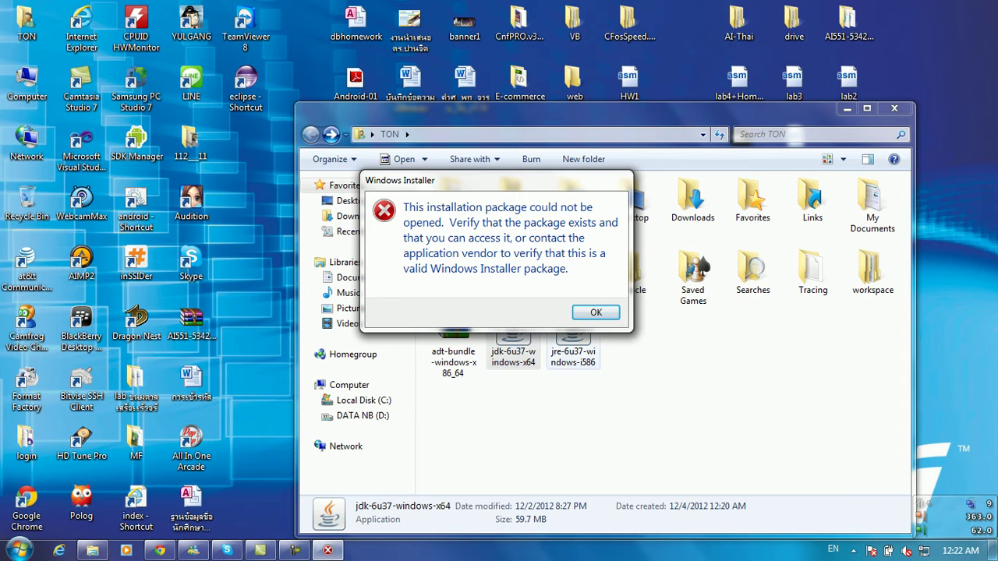
left_click(593, 312)
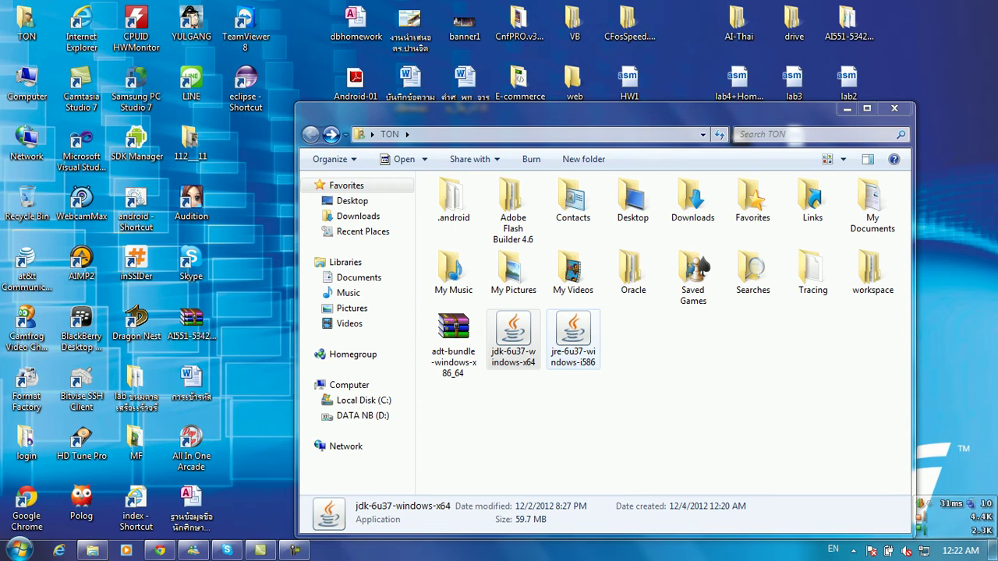
left_click(624, 390)
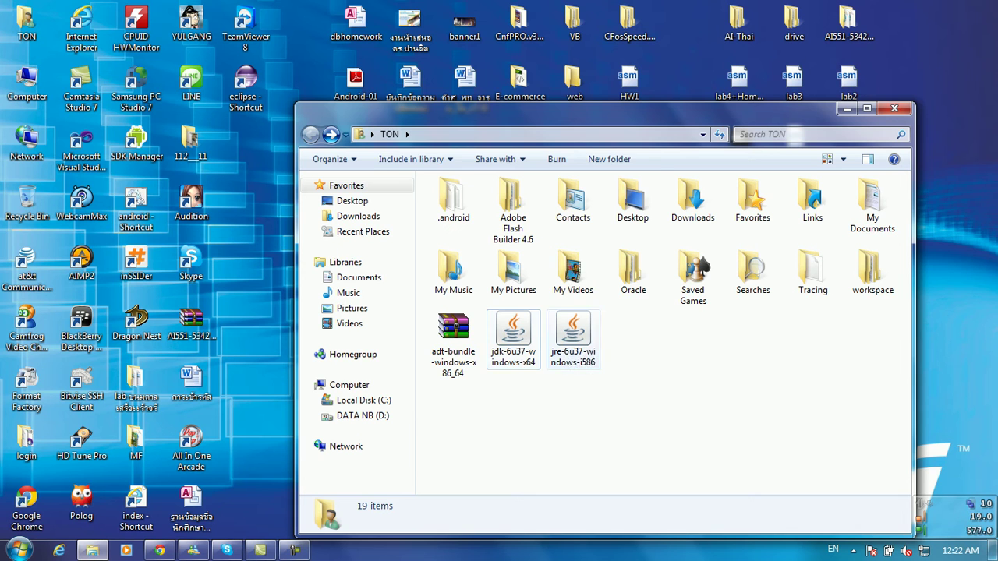
Step: Open the jre-6u37-windows-i586 installer and cancel before running it
left_click(570, 335)
double_click(572, 337)
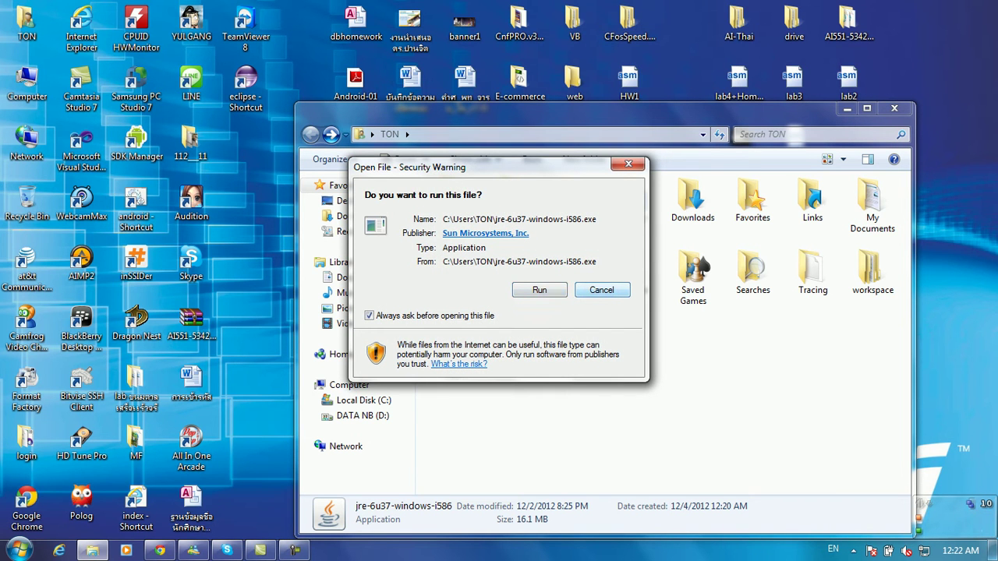
left_click(588, 289)
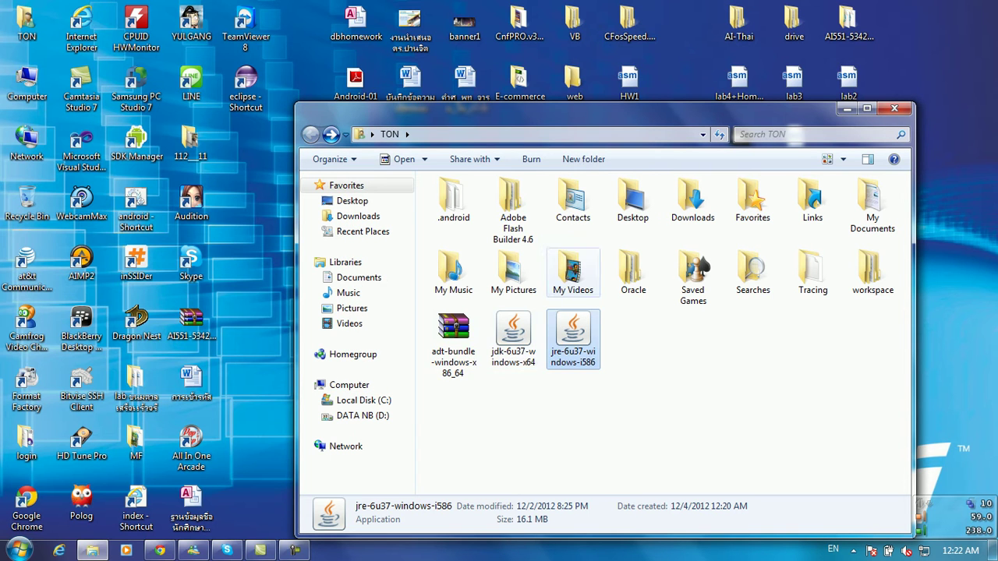
Step: Start extracting the adt-bundle-windows-x86_64 archive with C:\ as the destination path and cancel the extraction
left_click(453, 343)
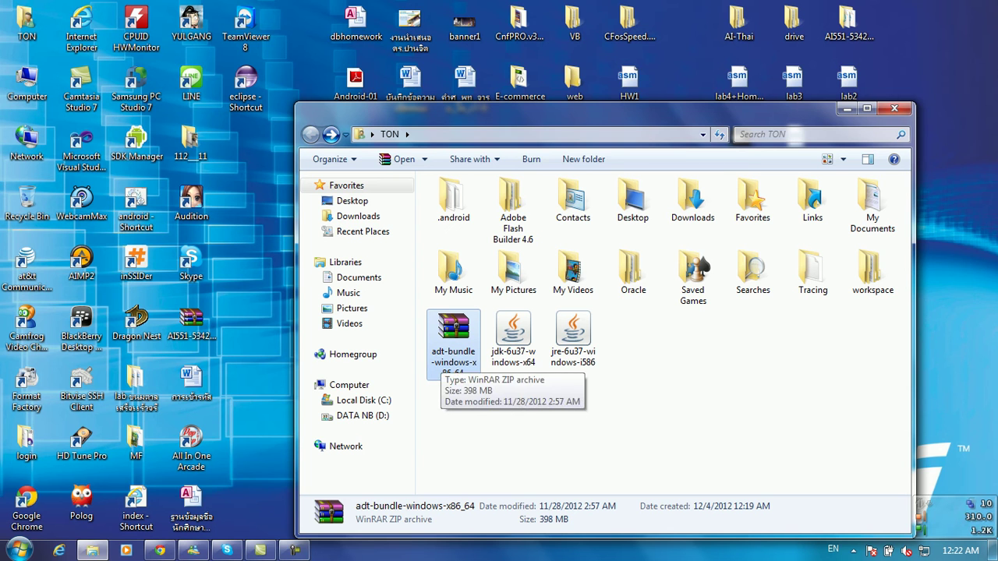
right_click(441, 358)
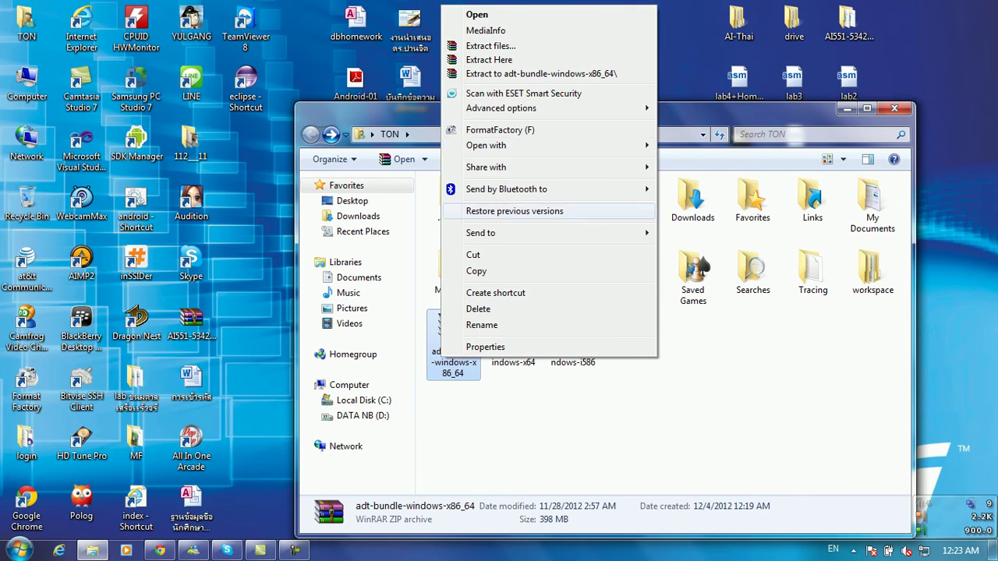
left_click(490, 45)
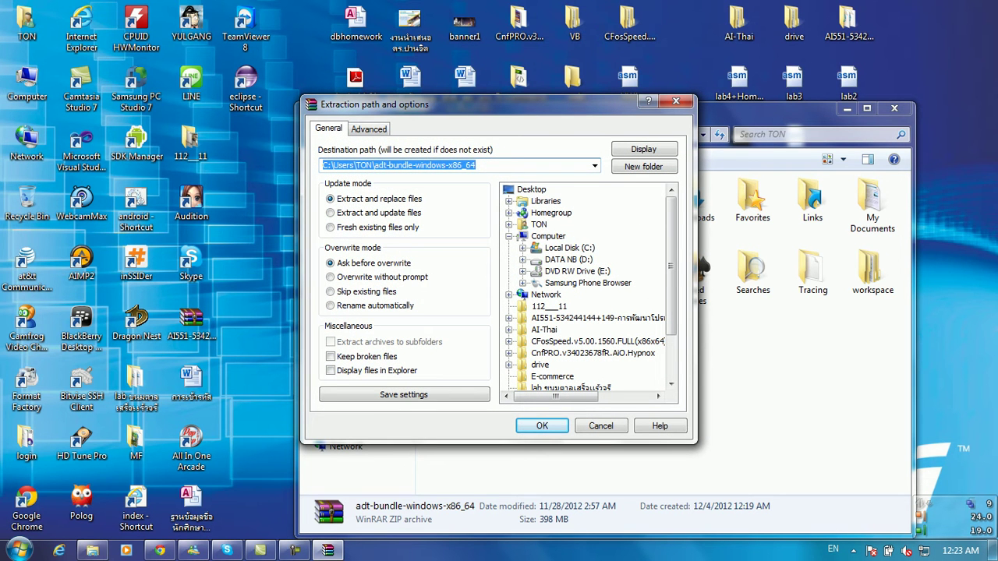
left_click(569, 248)
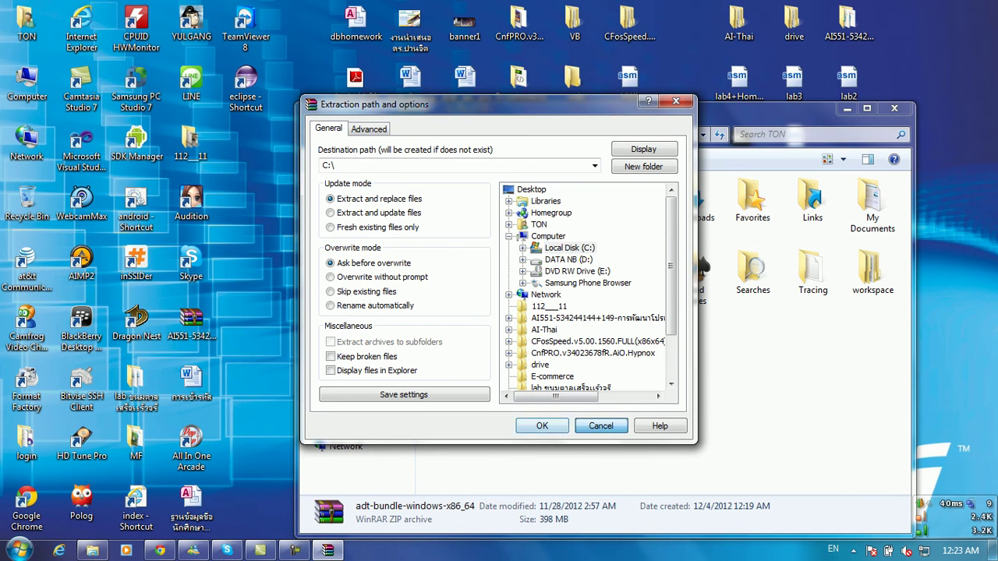
left_click(601, 426)
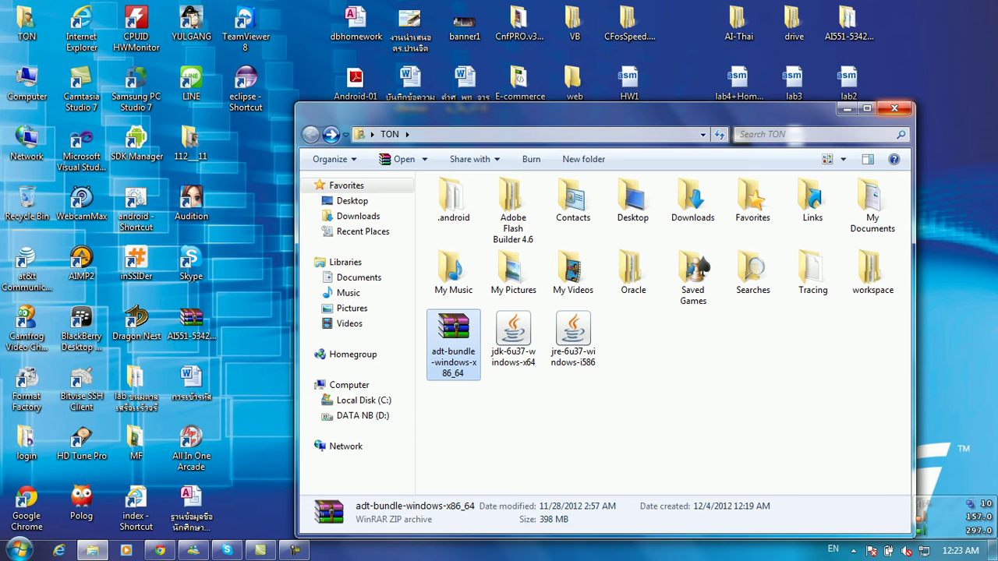
Step: Close the user folder, browse to C:\SDK\adt-bundle-windows\sdk\tools and run the android batch file
left_click(895, 108)
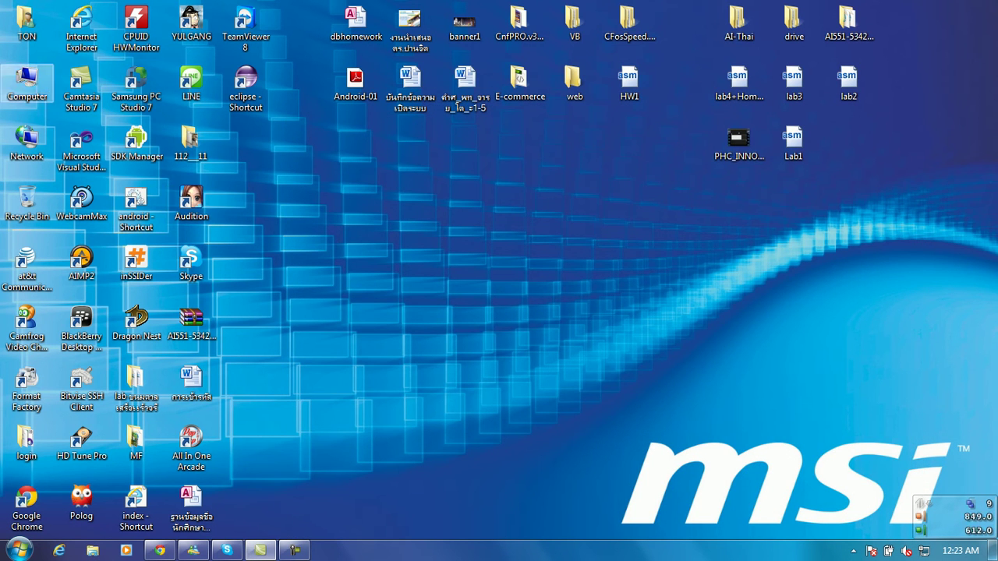
double_click(26, 78)
double_click(467, 226)
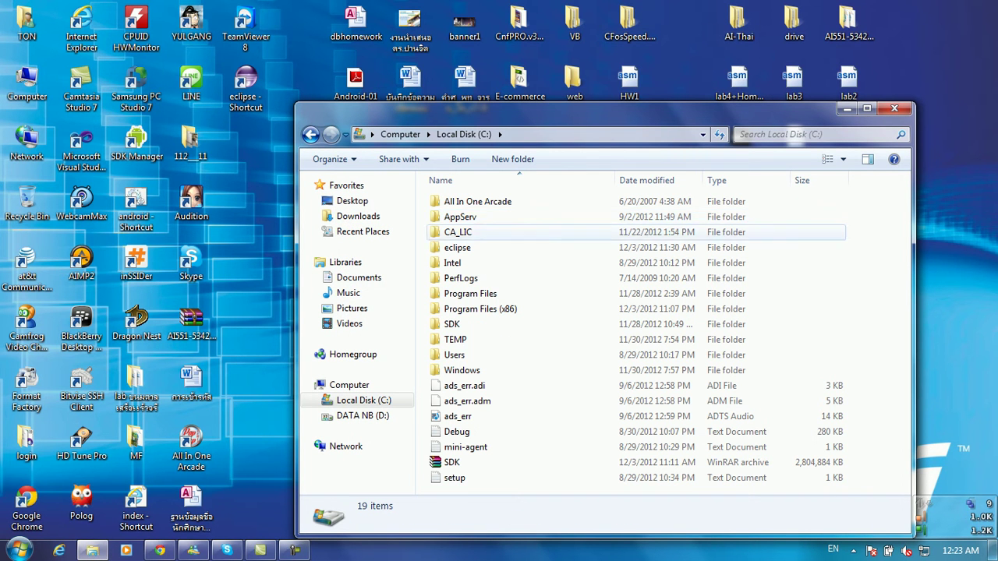
double_click(452, 324)
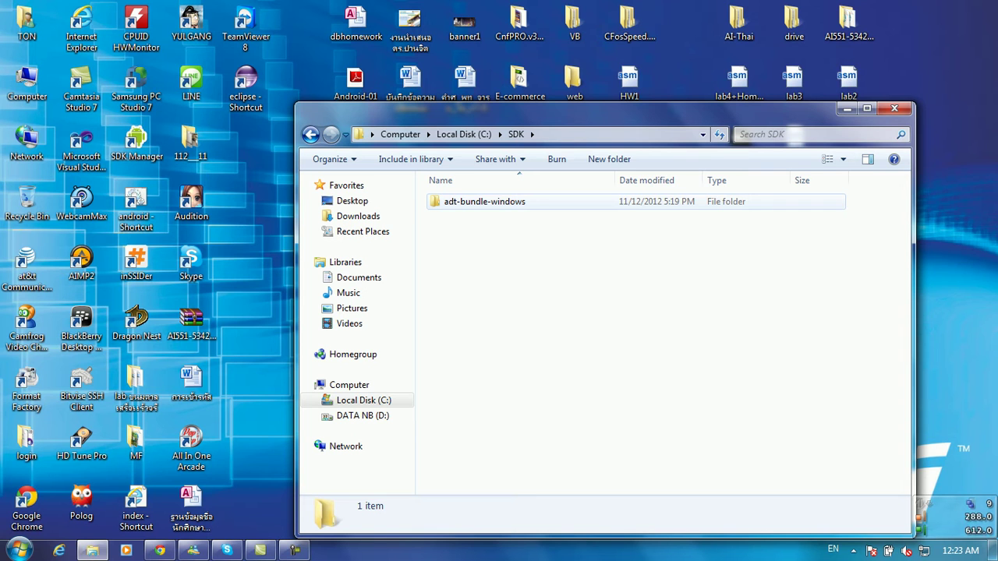
double_click(484, 201)
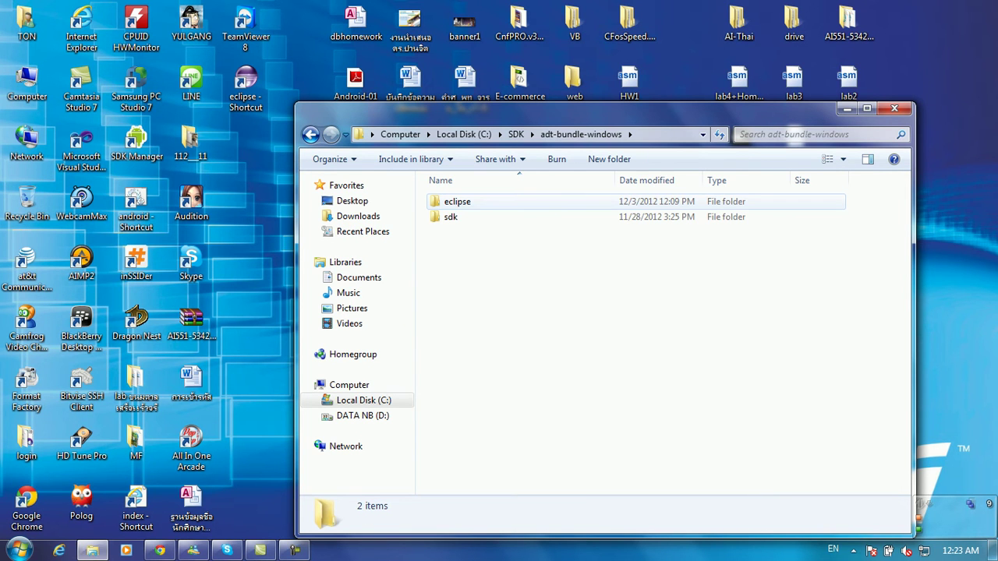
double_click(451, 217)
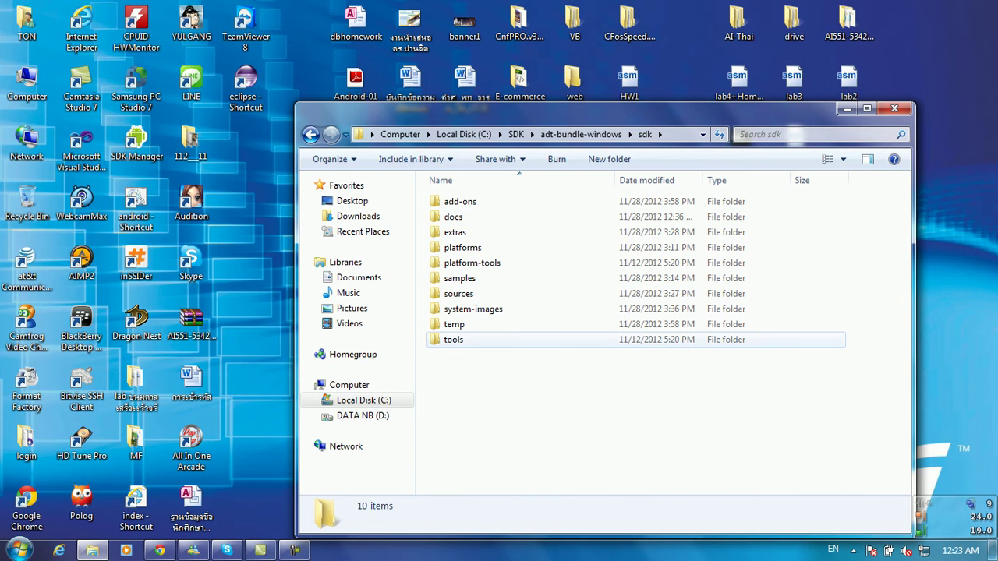
double_click(453, 339)
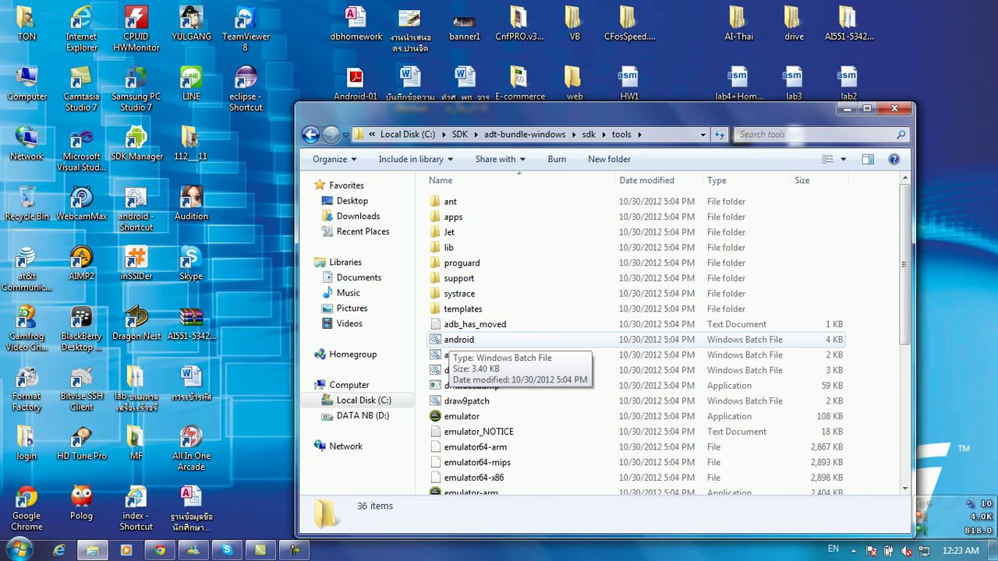
double_click(460, 340)
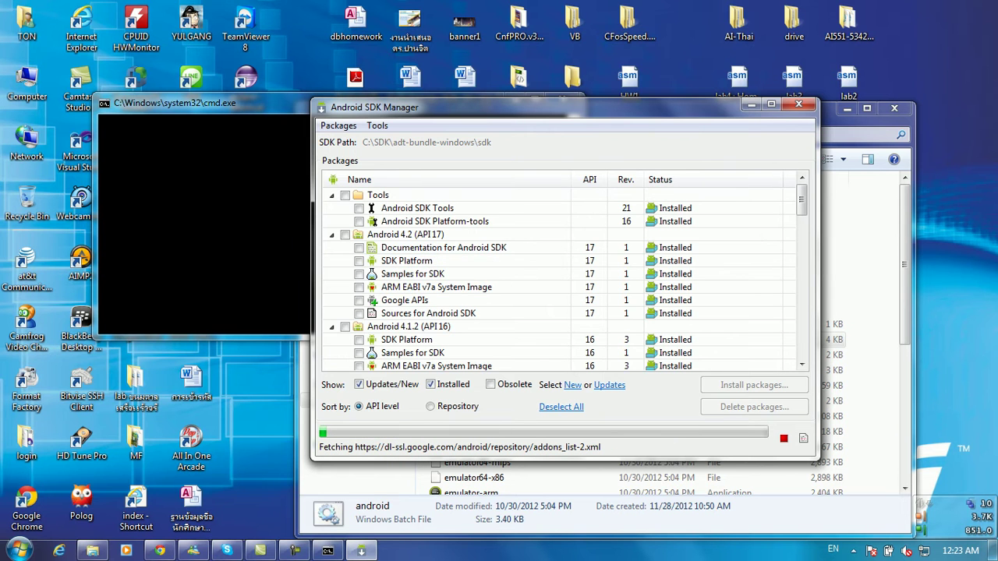
Step: Collapse the expanded Android version groups to review the API levels in the package list
left_click(331, 234)
left_click(331, 248)
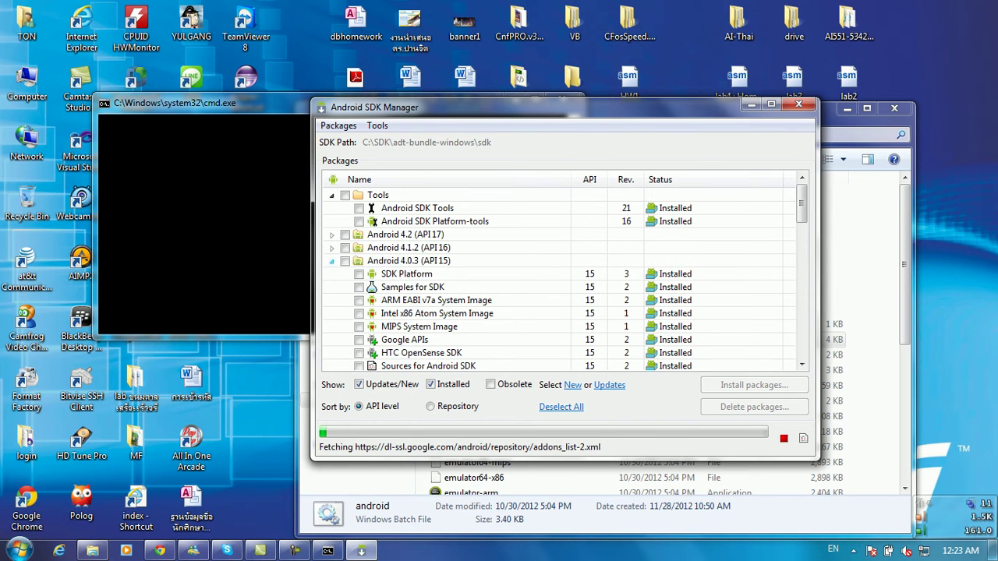
left_click(331, 260)
left_click(331, 274)
left_click(331, 326)
left_click(331, 339)
left_click(331, 352)
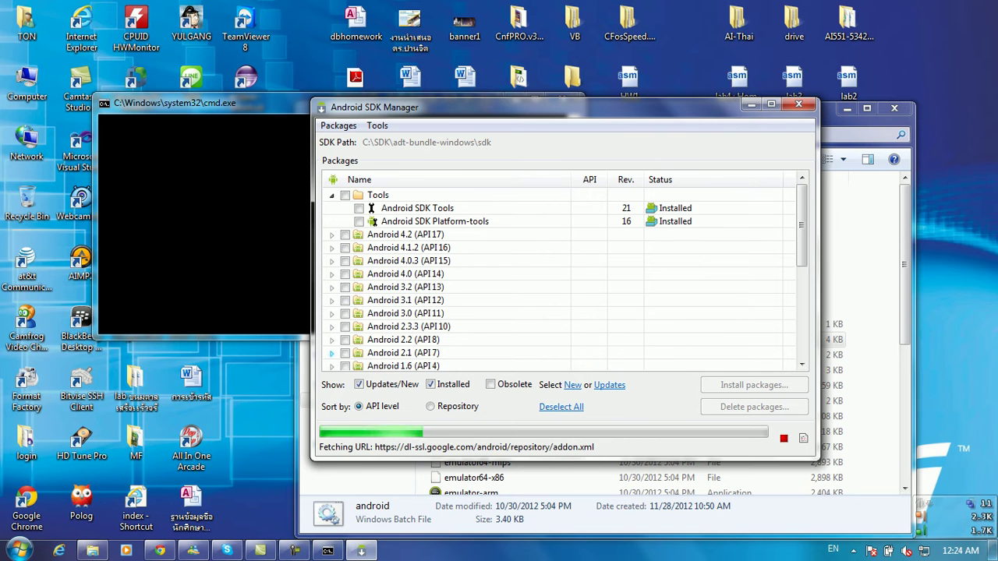
scroll(560, 274, "down", 3)
left_click(331, 274)
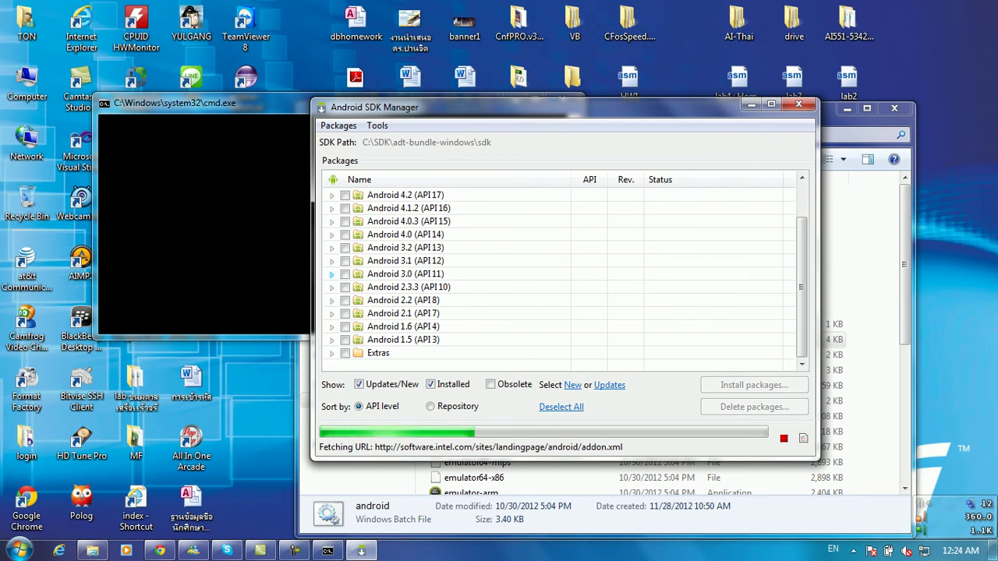
Step: Mark the Android 2.2 (API 8) package group and close the SDK Manager without installing anything
left_click(403, 300)
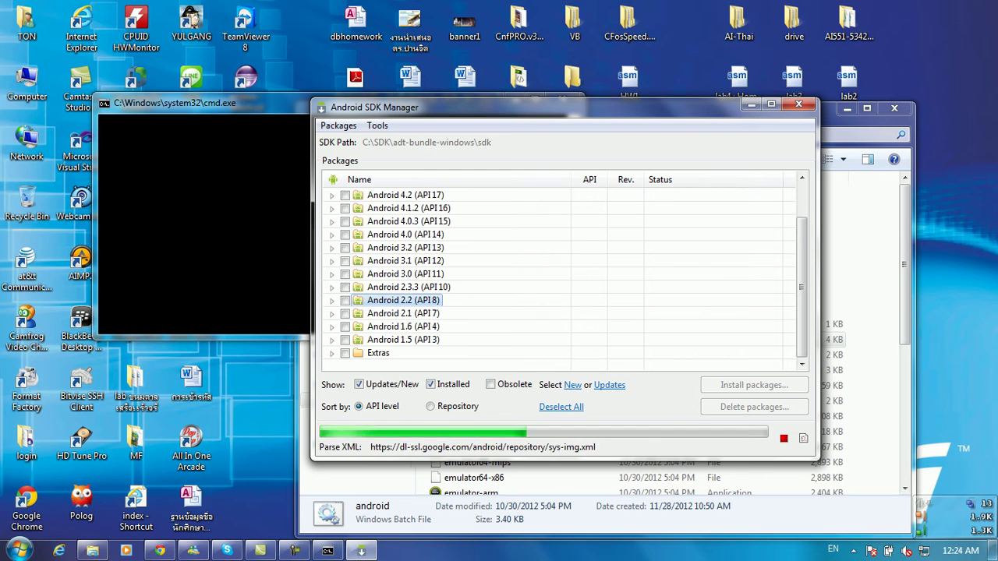
key("space")
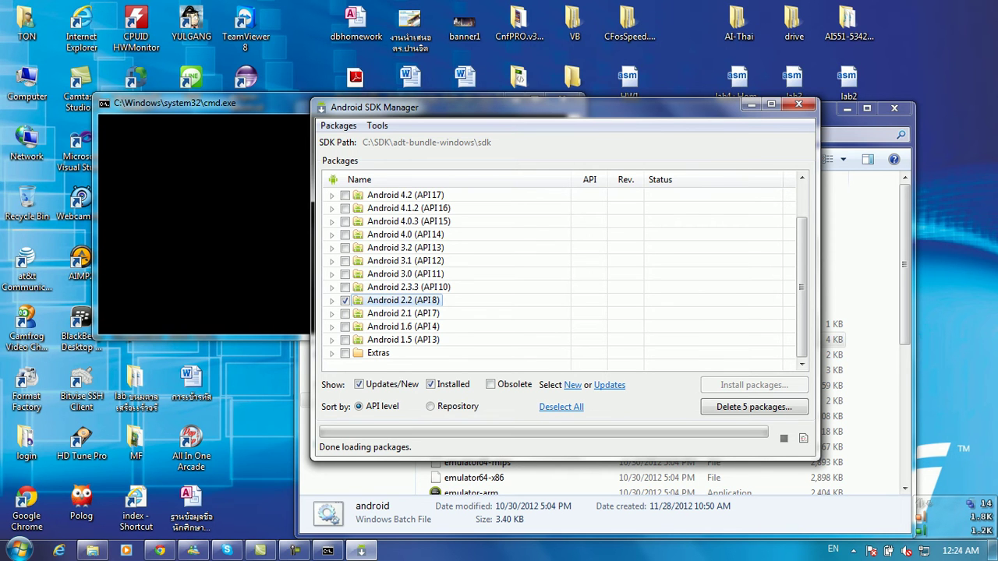
left_click(798, 104)
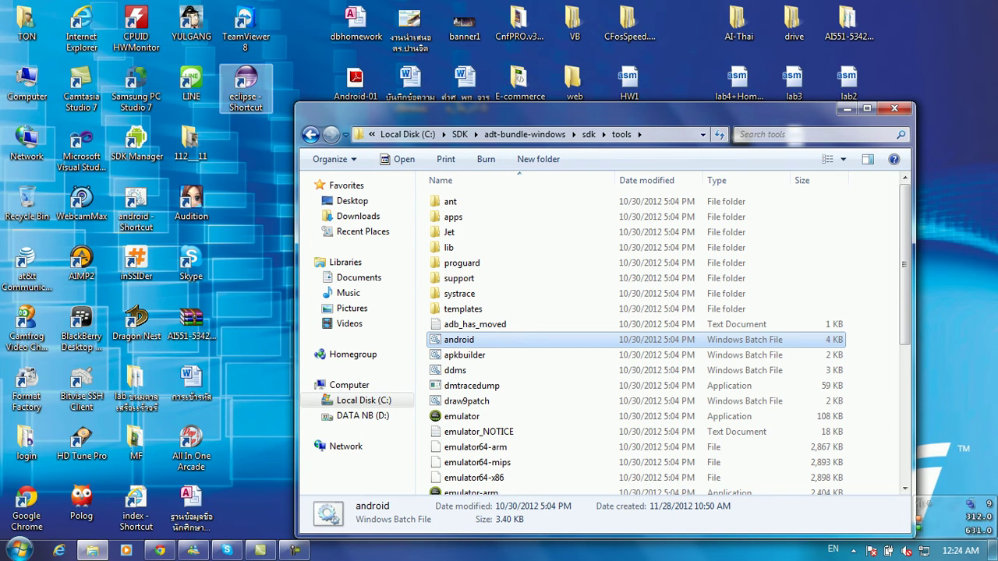
Step: Launch Eclipse from its desktop shortcut and cancel the workspace selection
double_click(246, 82)
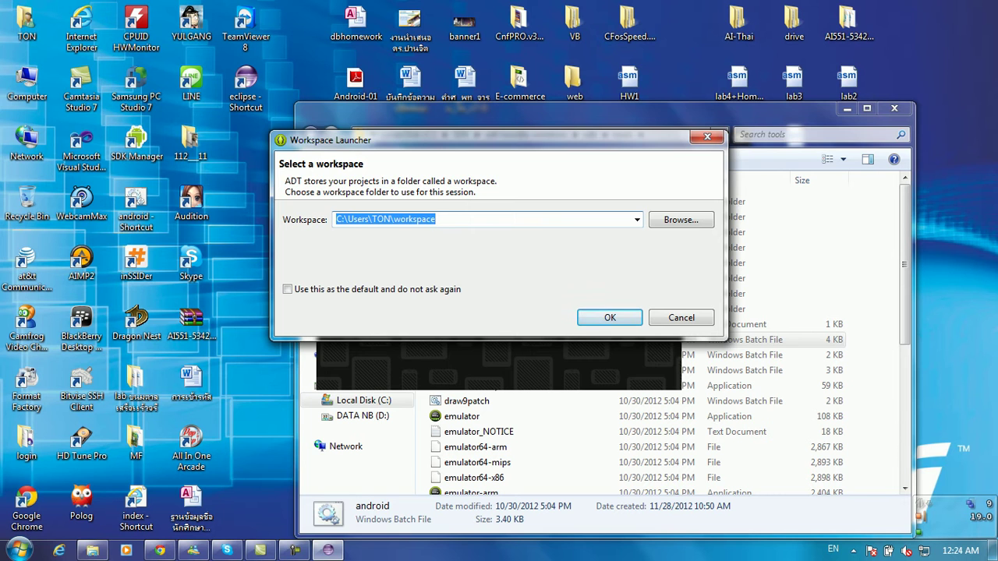
left_click(680, 315)
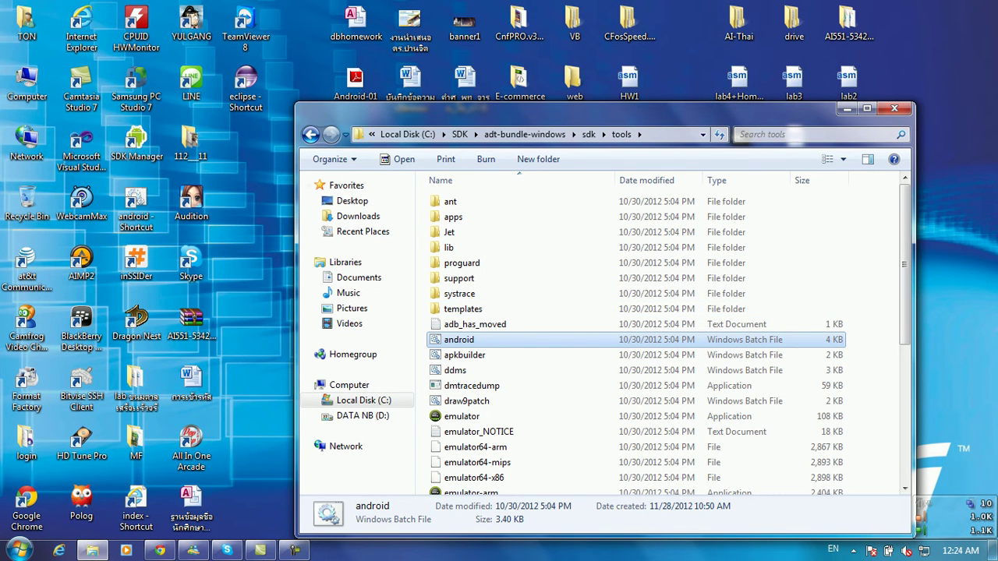
Step: Go back to the adt-bundle-windows folder, launch the eclipse application from its eclipse subfolder and accept the default workspace
left_click(311, 135)
left_click(310, 134)
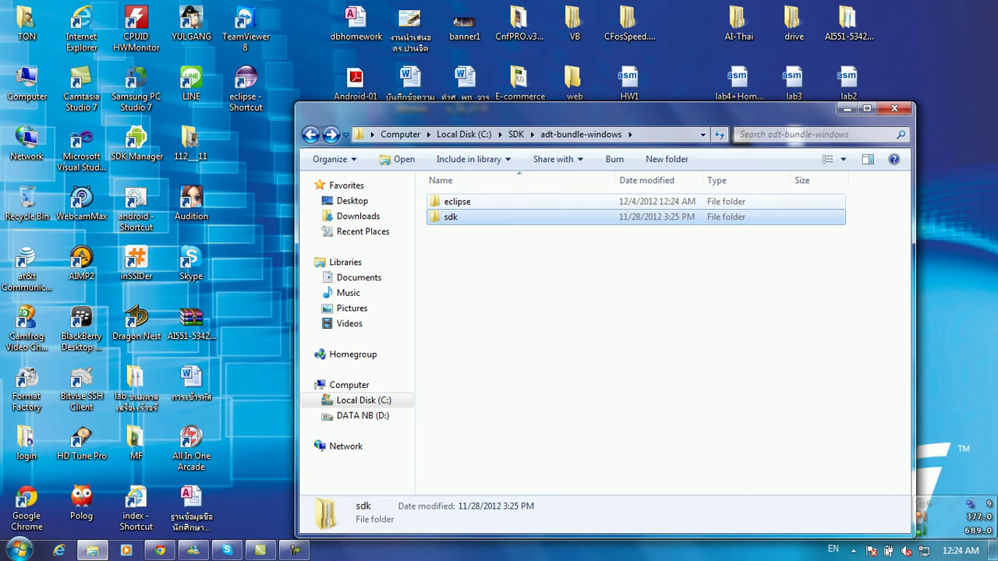
left_click(457, 202)
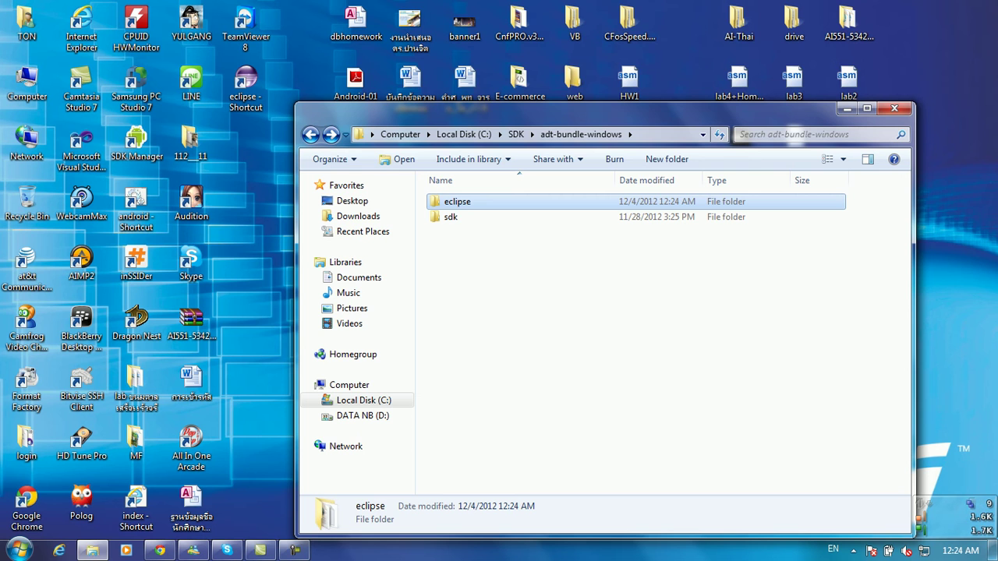
double_click(456, 201)
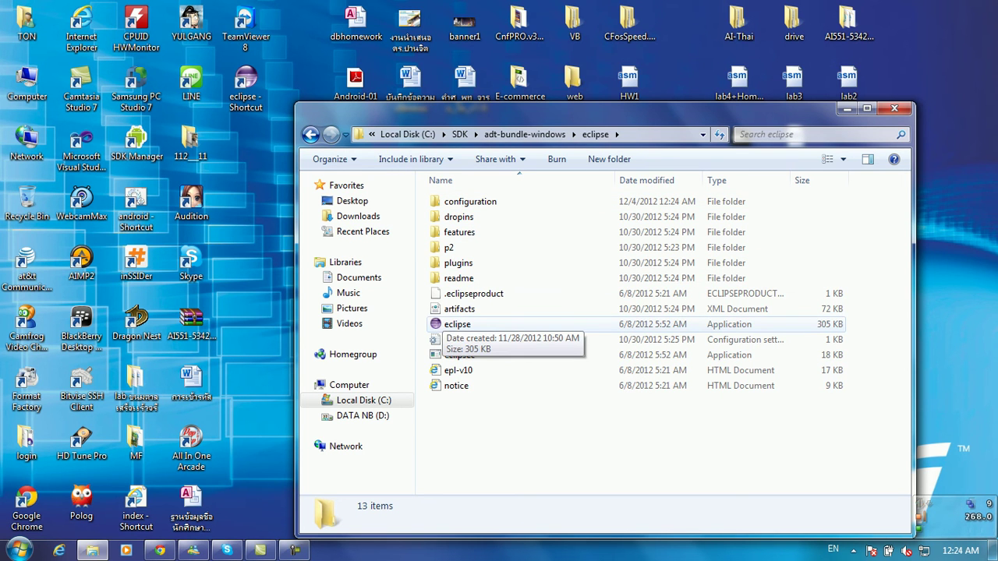
double_click(453, 324)
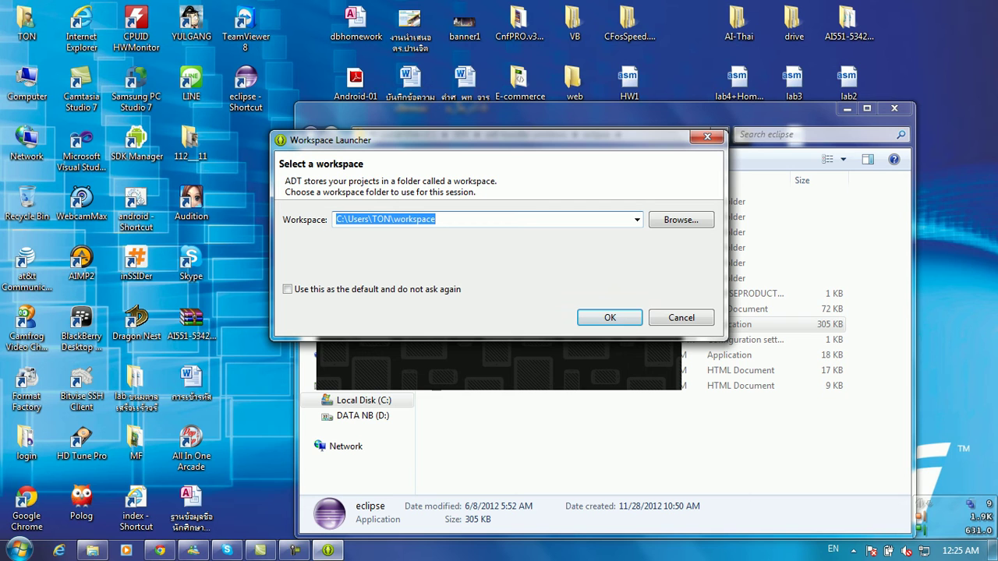
key("Return")
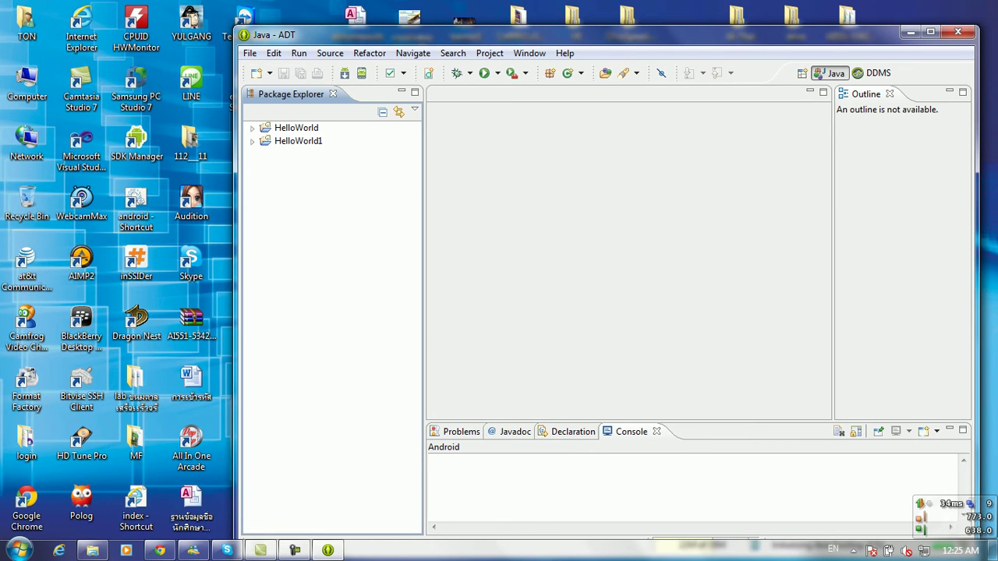
Step: Move the Java - ADT window closer to the desktop's upper edge and dismiss the External Tools Configurations dialog
left_click_drag(512, 34, 487, 15)
left_click(487, 53)
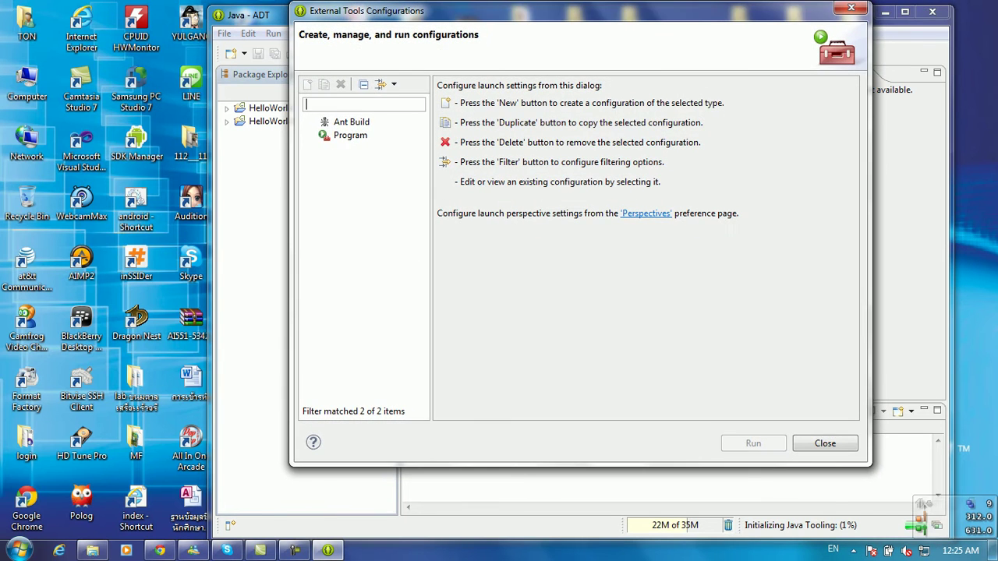
left_click(851, 8)
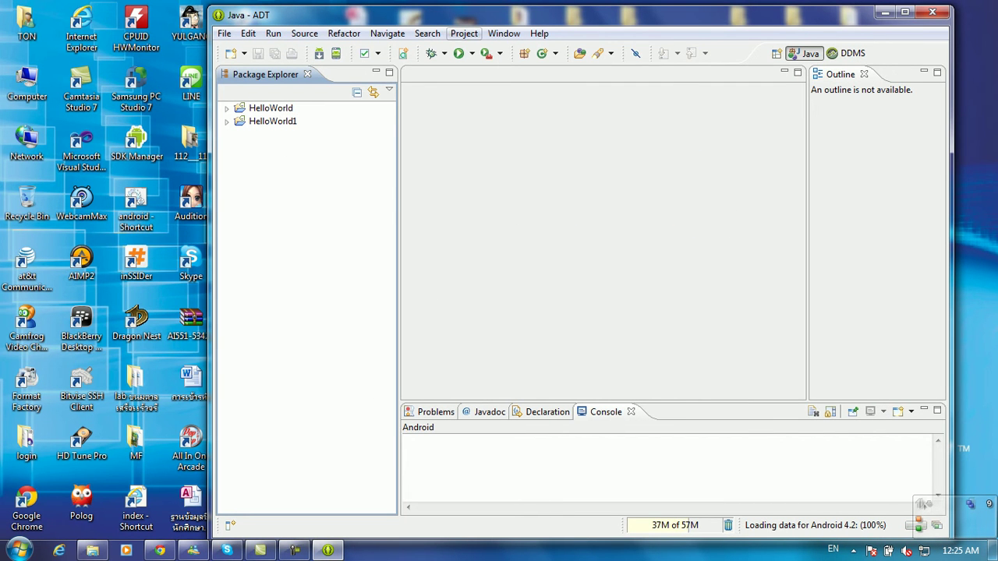
Step: Open the Android Virtual Device Manager and delete the AVD_for_Nexus_One_by_Google virtual device
left_click(503, 34)
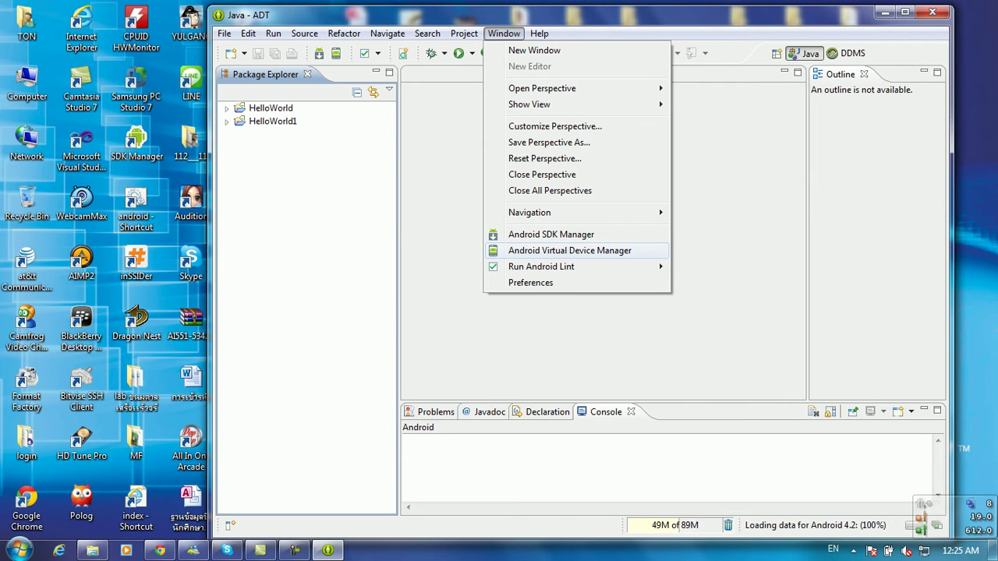
left_click(570, 251)
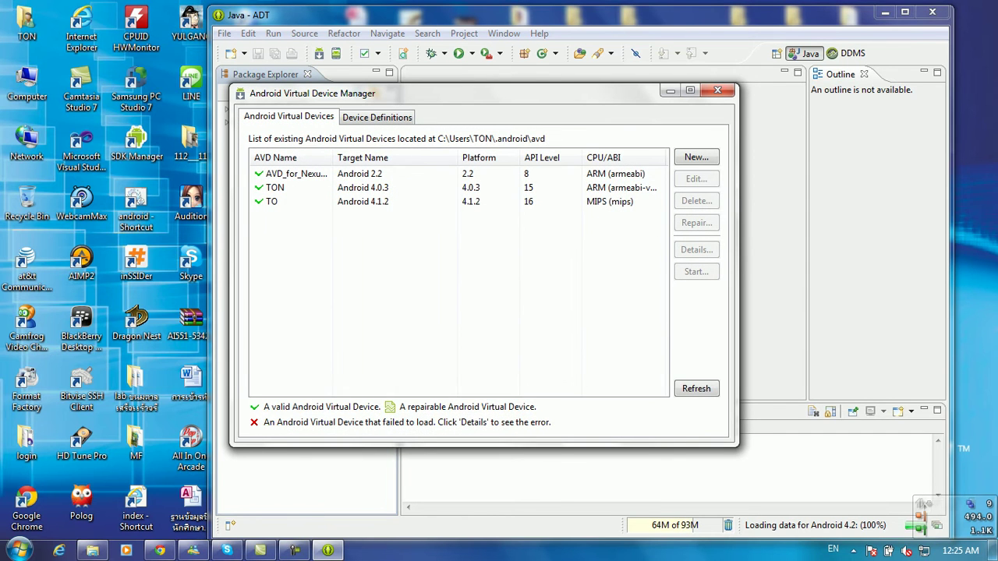
left_click(457, 173)
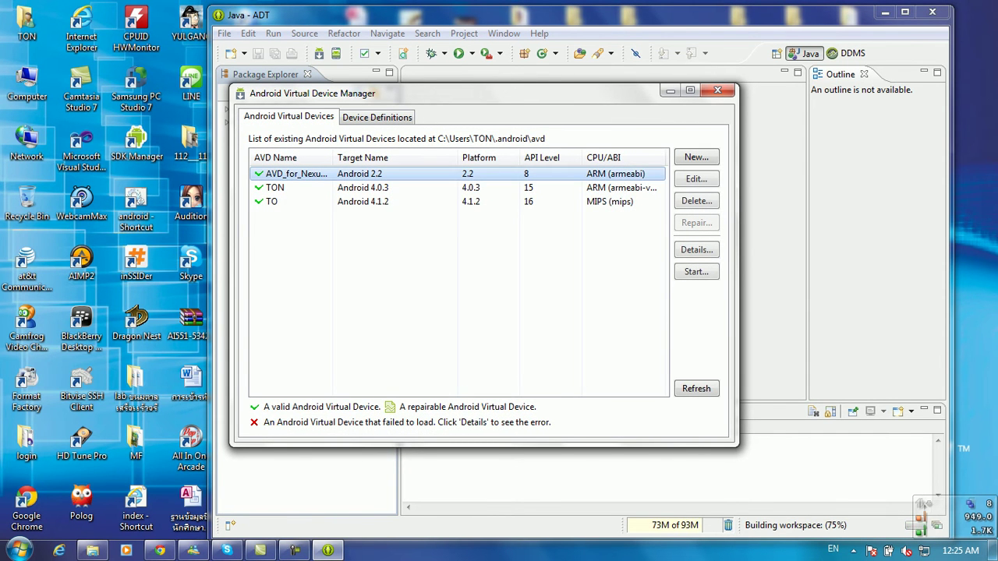
left_click(697, 201)
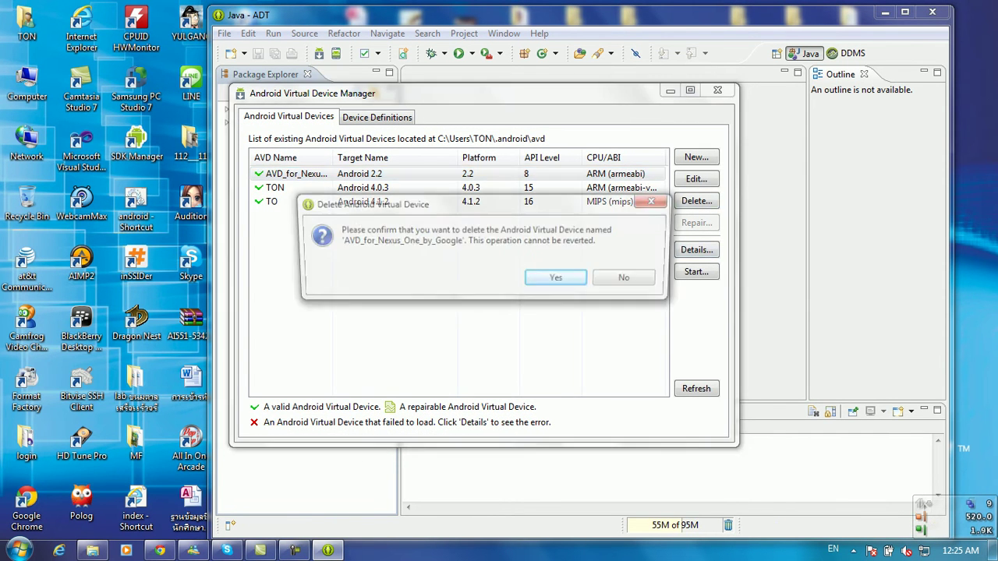
key("Return")
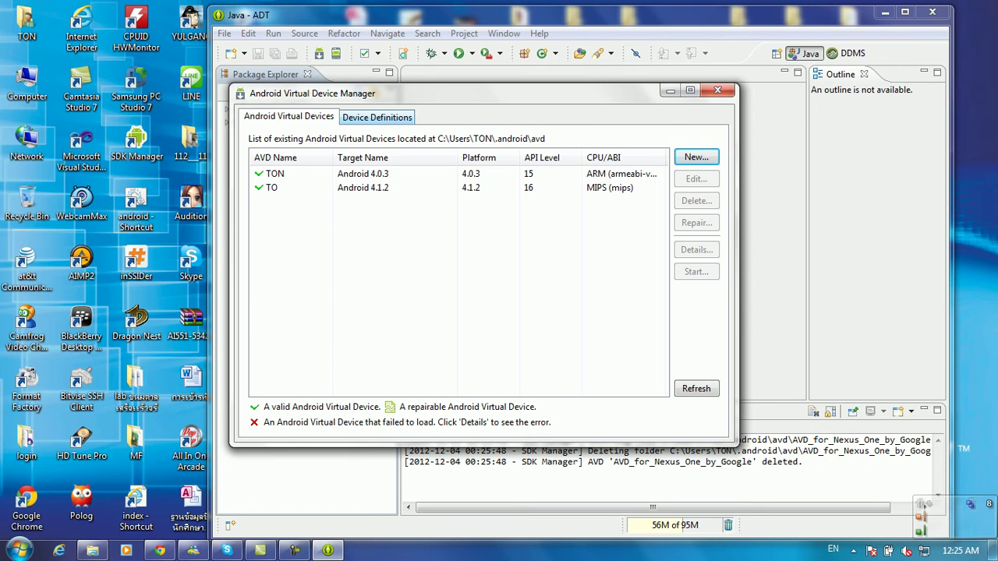
Step: Create a virtual device from the Nexus One device definition with target Android 2.2 - API Level 8, keeping the other defaults
left_click(376, 117)
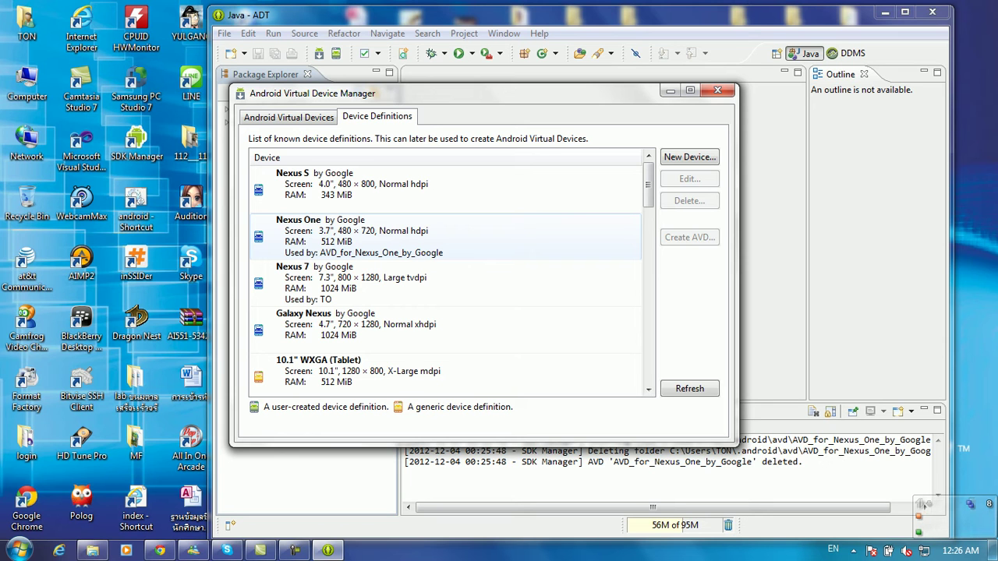
left_click(445, 236)
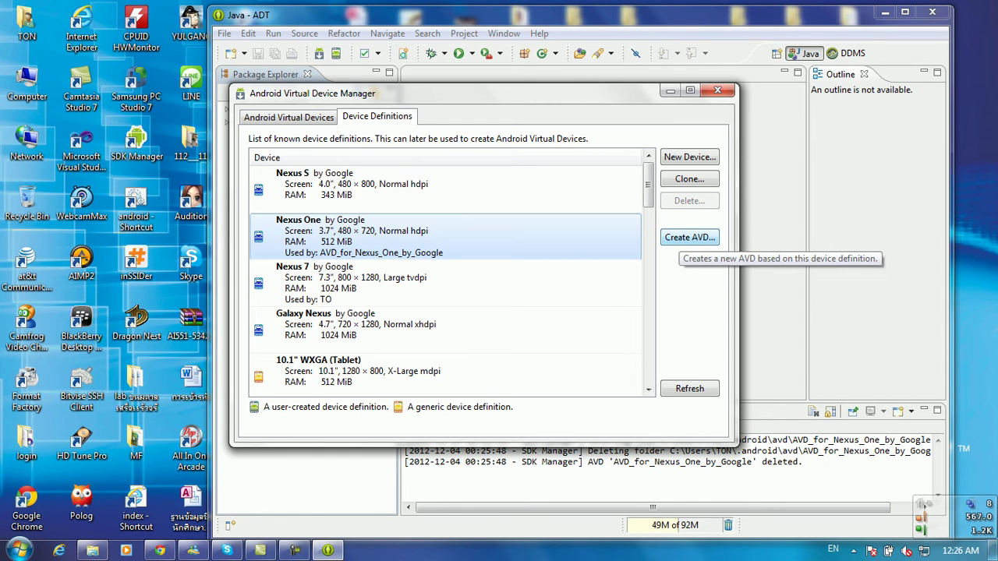
left_click(690, 237)
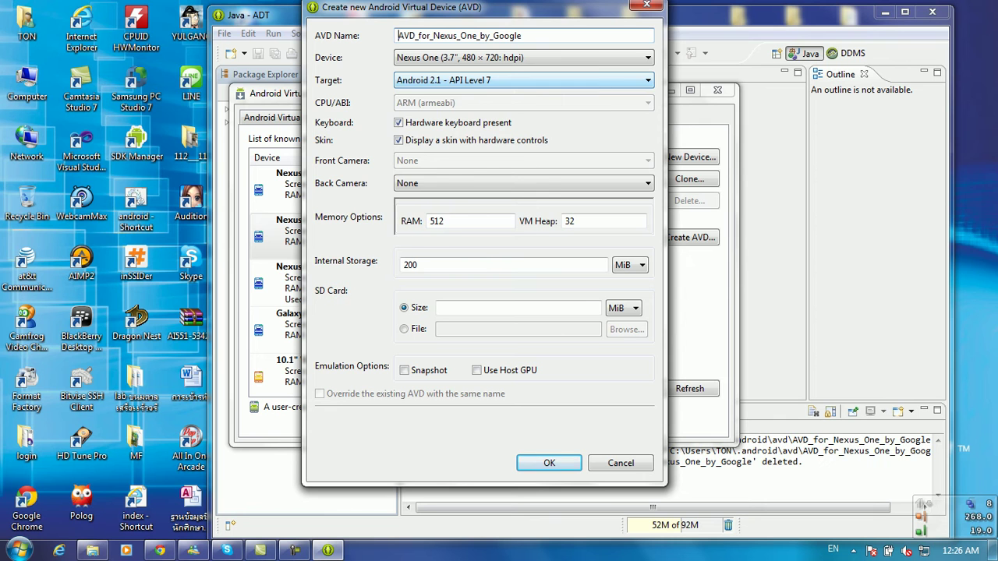
left_click(538, 80)
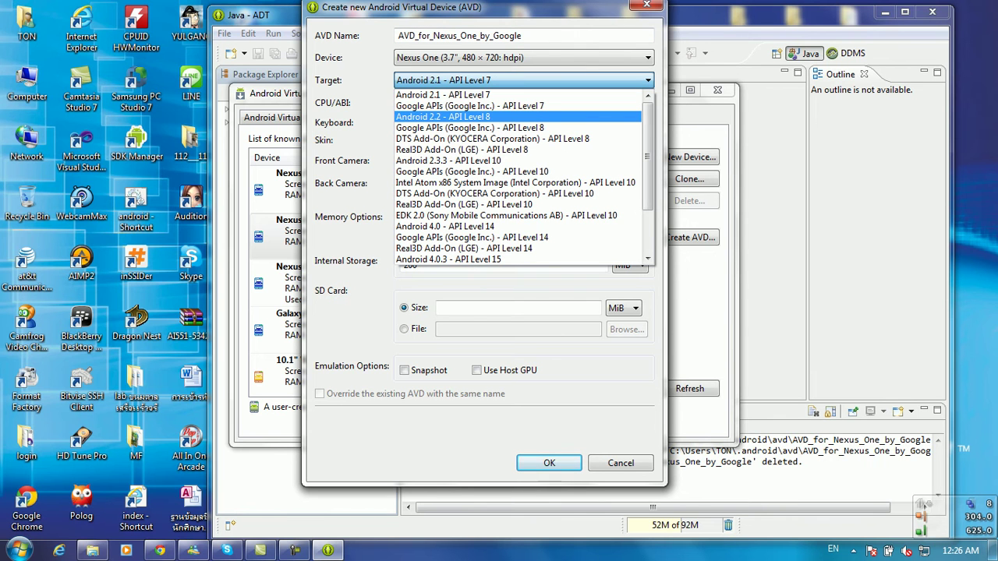
left_click(443, 116)
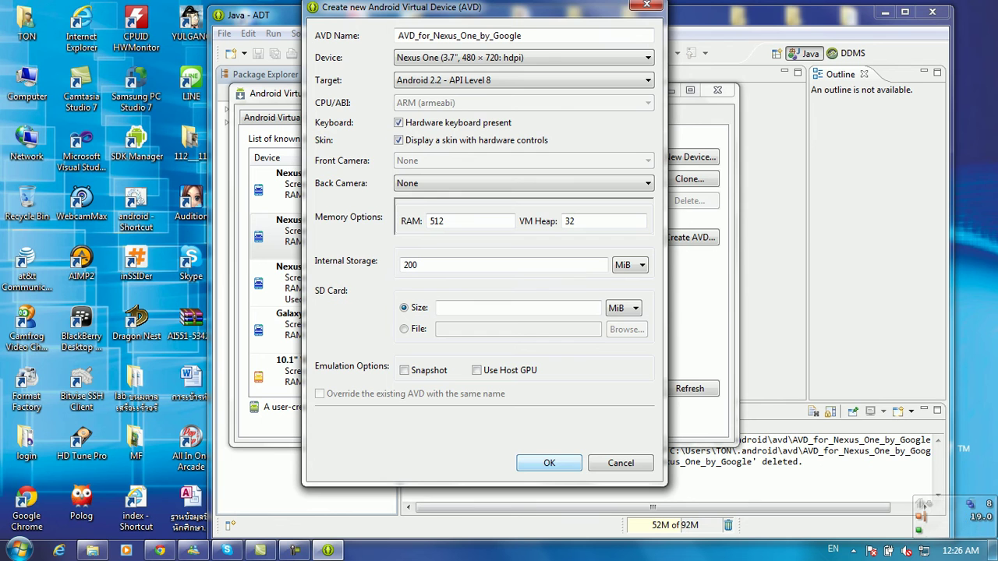
key("Return")
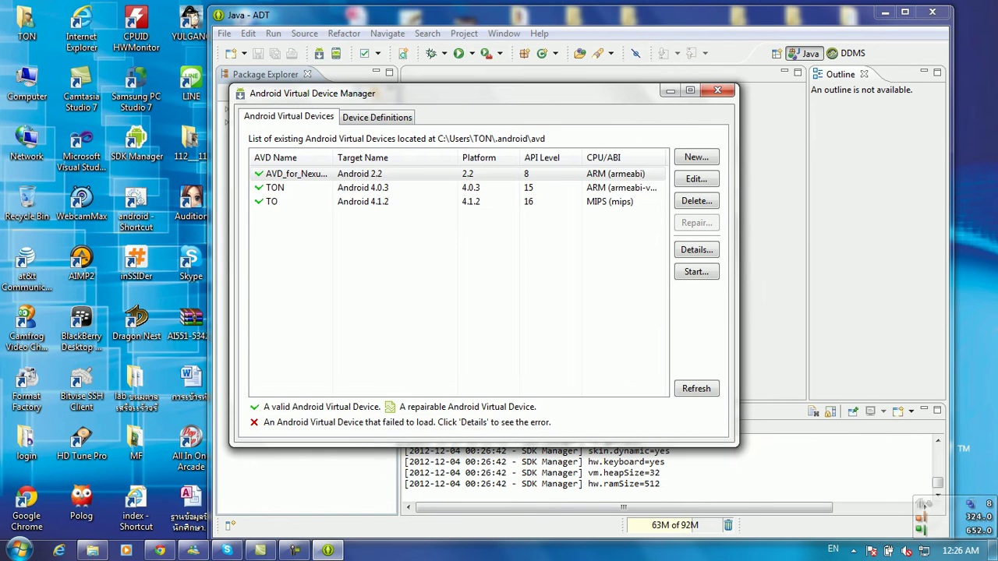
Step: Start the Android 2.2 Nexus One virtual device with the default launch options, return to Eclipse and close the Android Virtual Device Manager
left_click(297, 173)
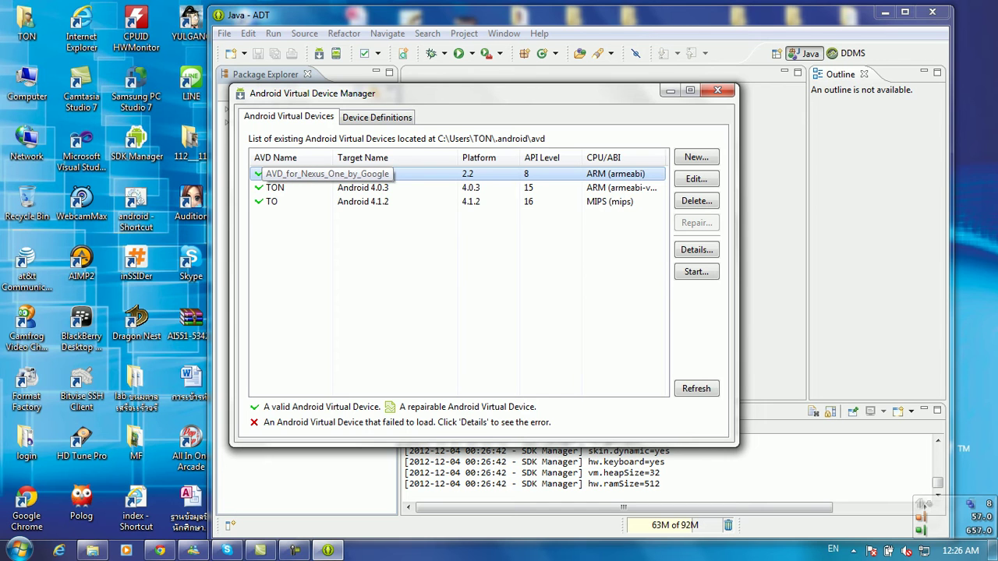
left_click(696, 272)
key("Return")
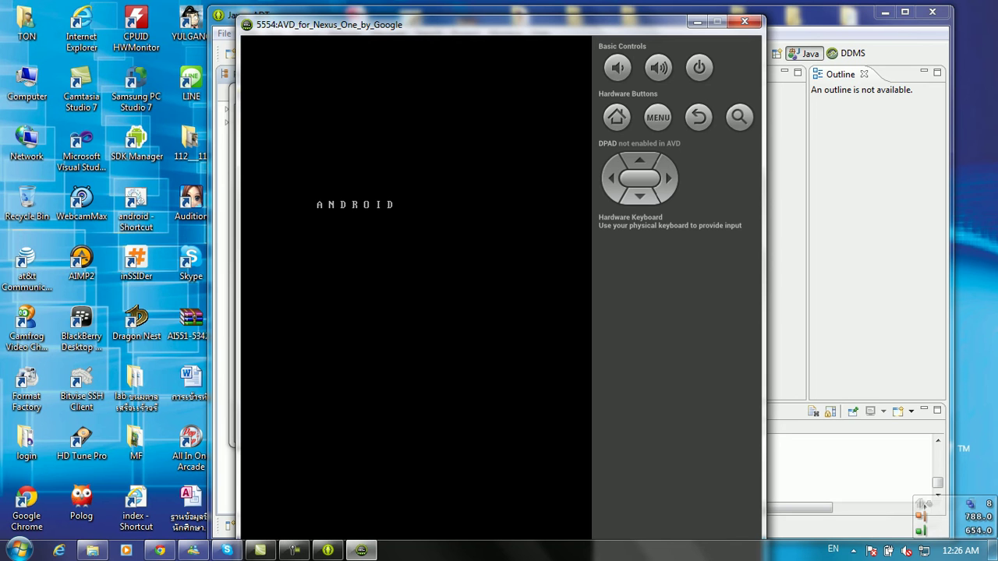
left_click_drag(499, 29, 521, 0)
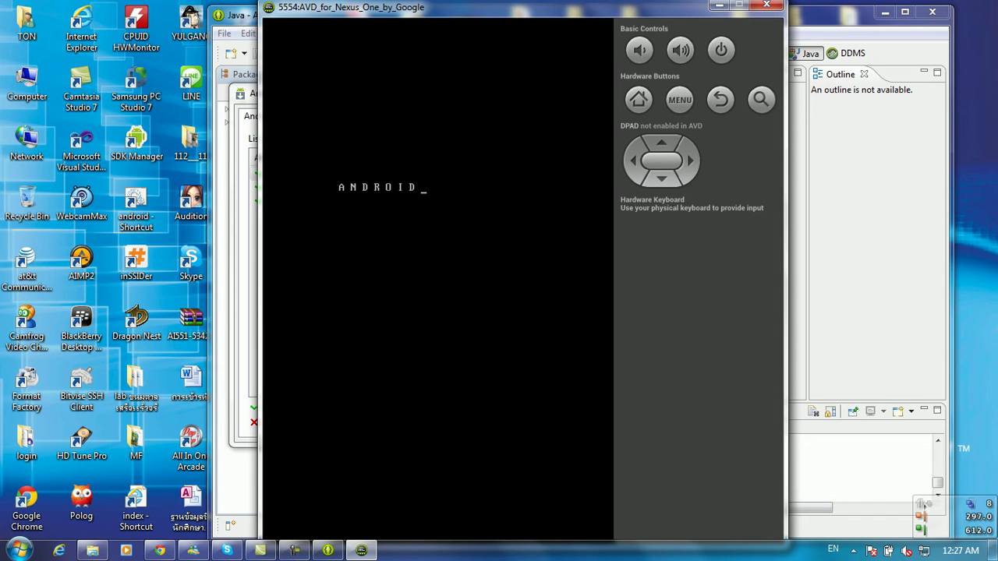
key("alt+Tab")
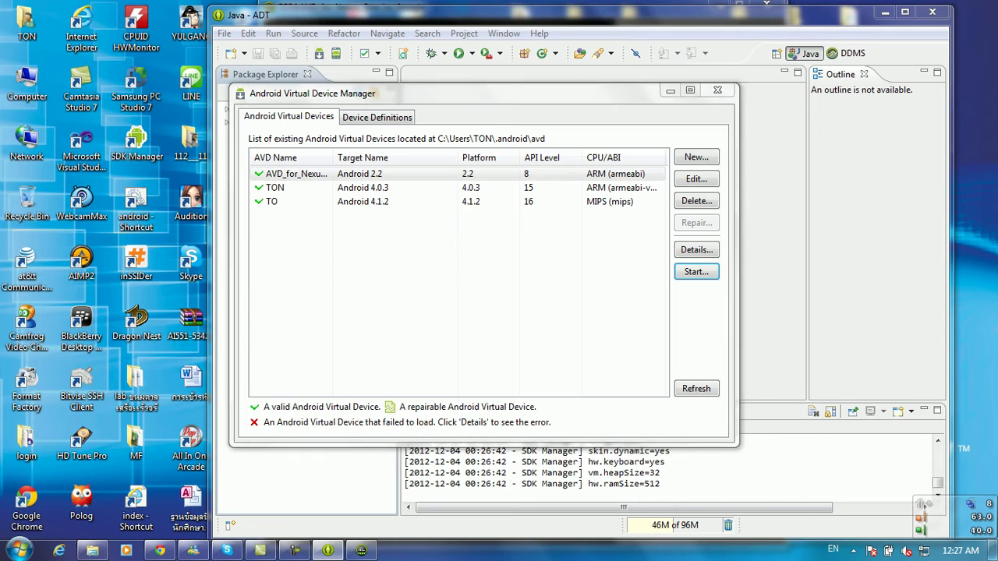
left_click(718, 90)
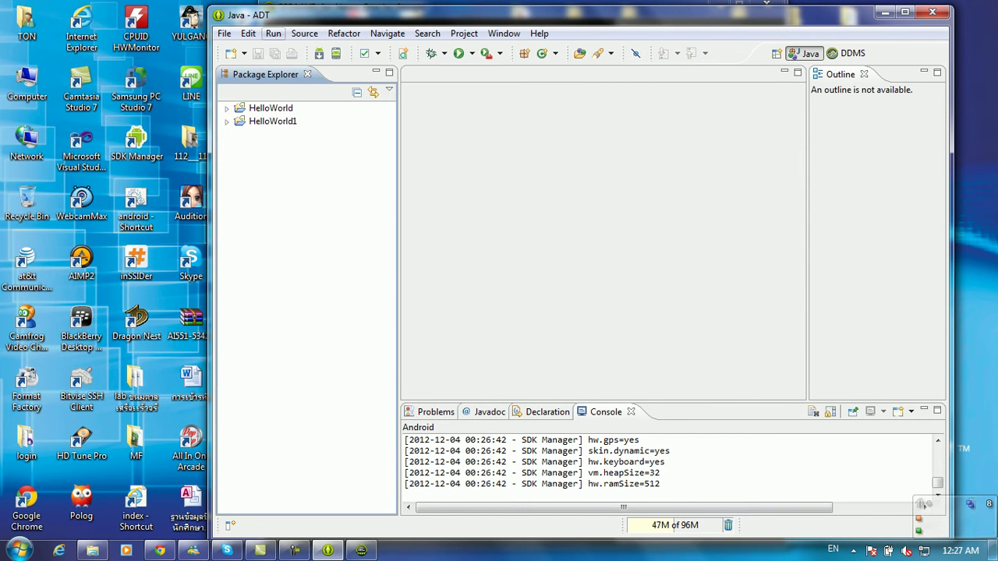
Step: Start a new project with the Android Application Project wizard
left_click(271, 108)
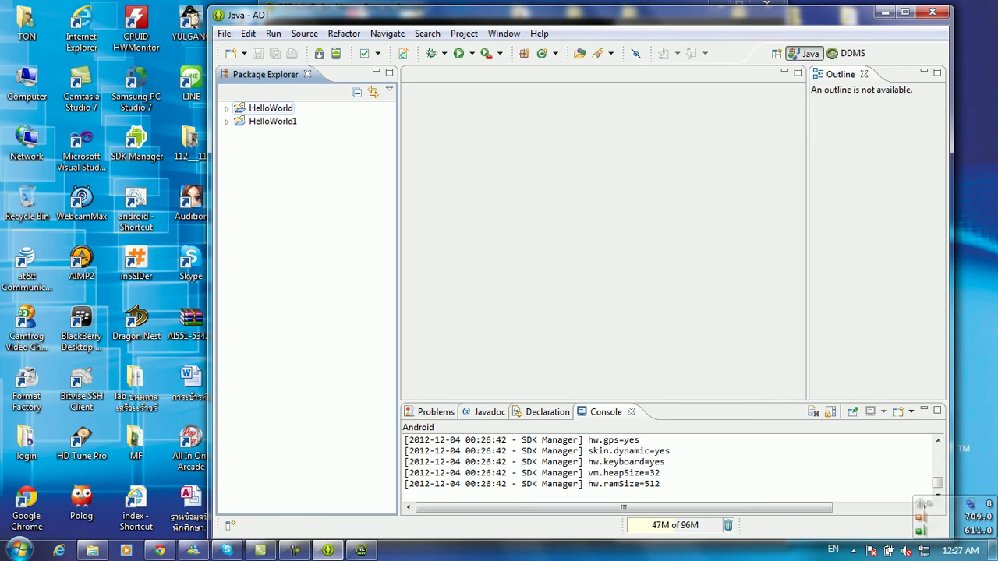
left_click(224, 34)
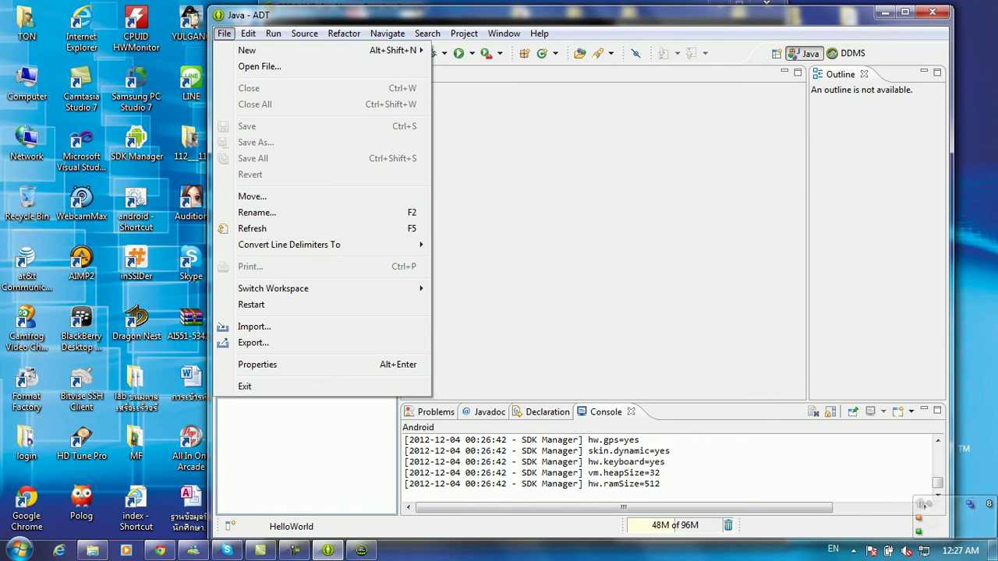
mouse_move(247, 50)
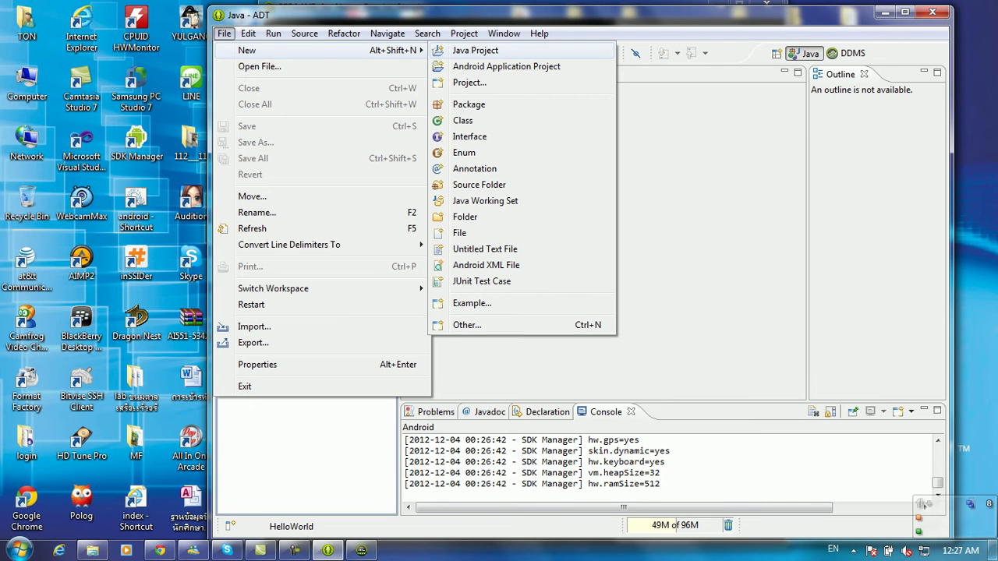
left_click(470, 82)
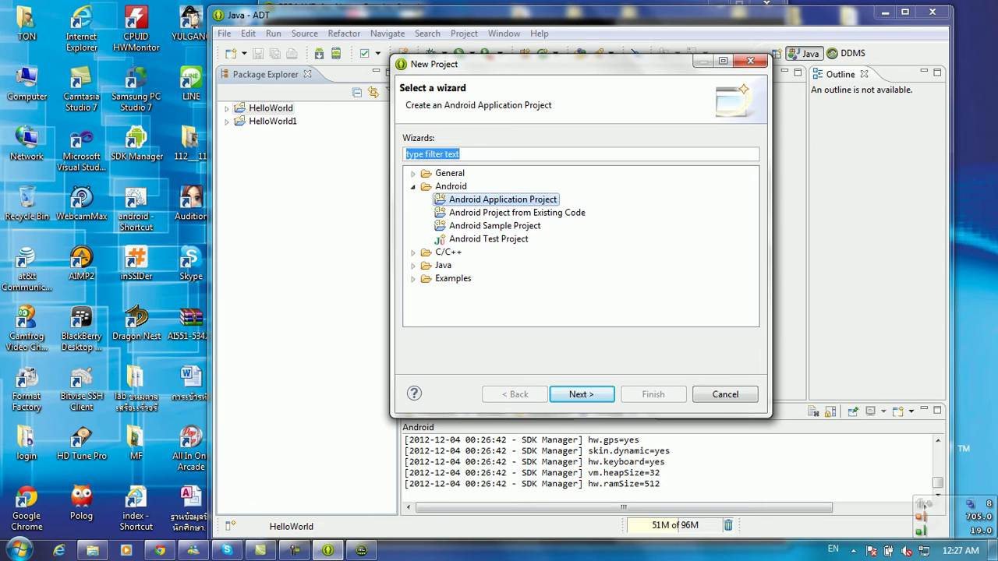
left_click(451, 186)
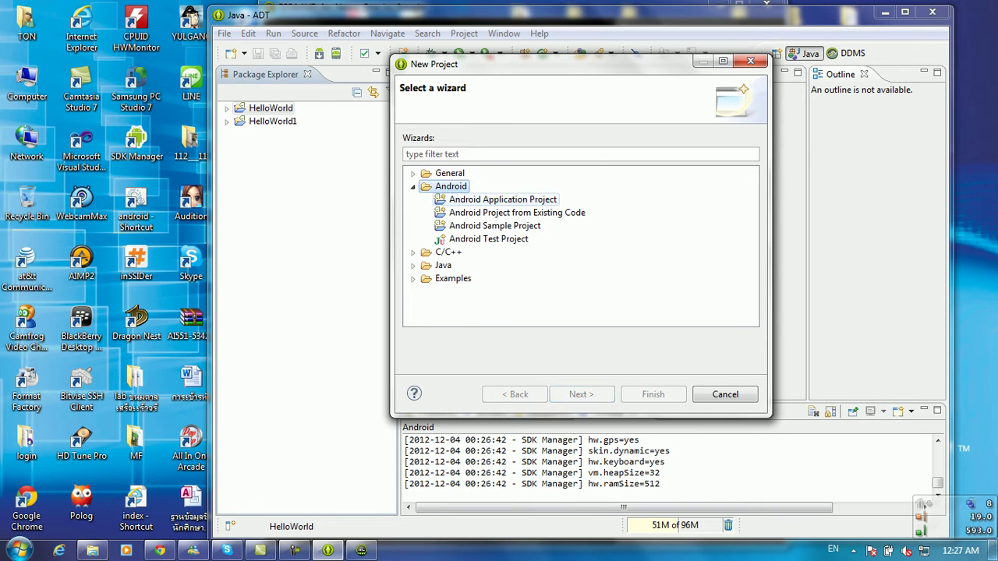
left_click(502, 199)
left_click(581, 394)
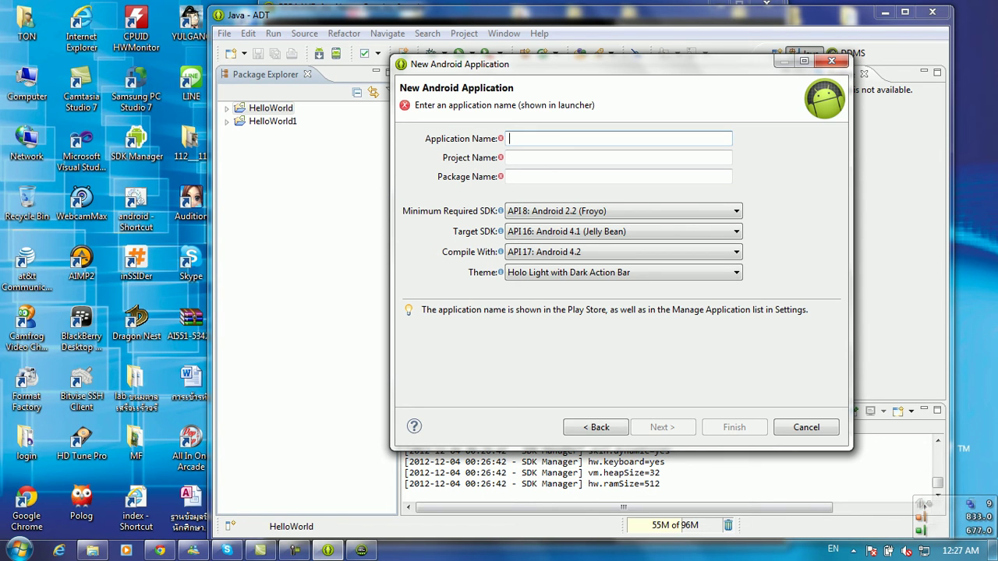
Step: Name the application HelloWrold2 and replace the "example" part of the package name with the developer's name
type("H")
type("e")
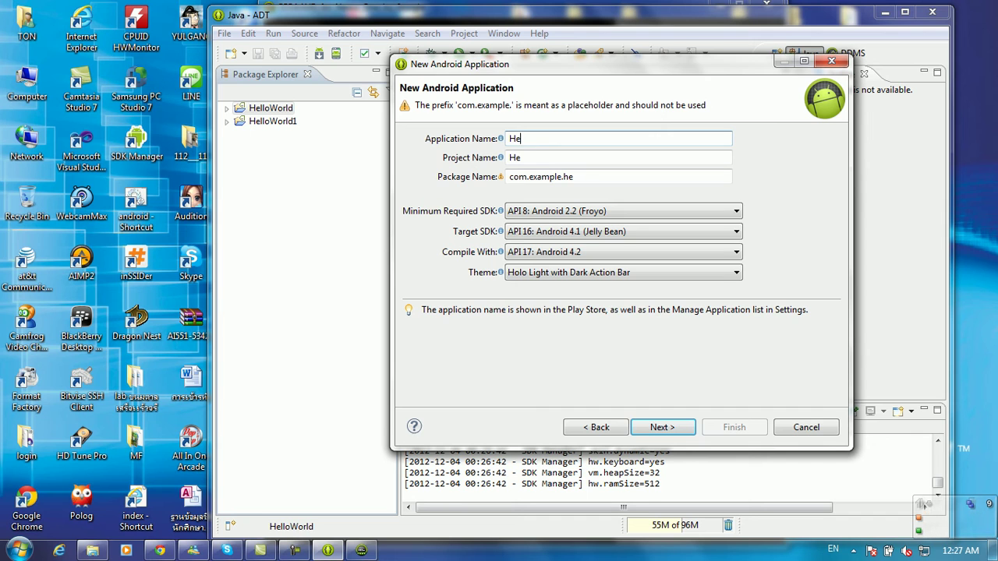
type("lloWrold")
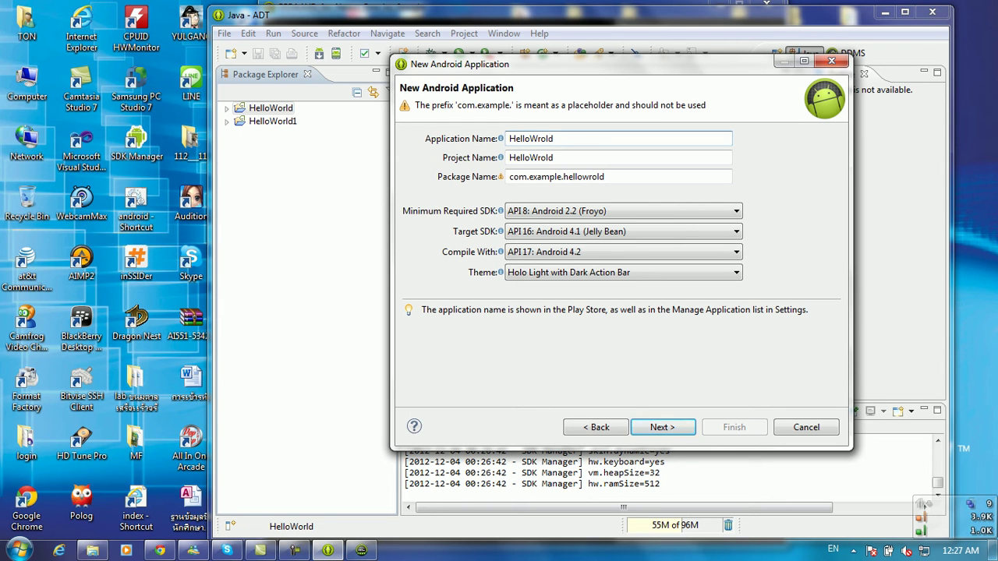
type("2")
left_click(529, 177)
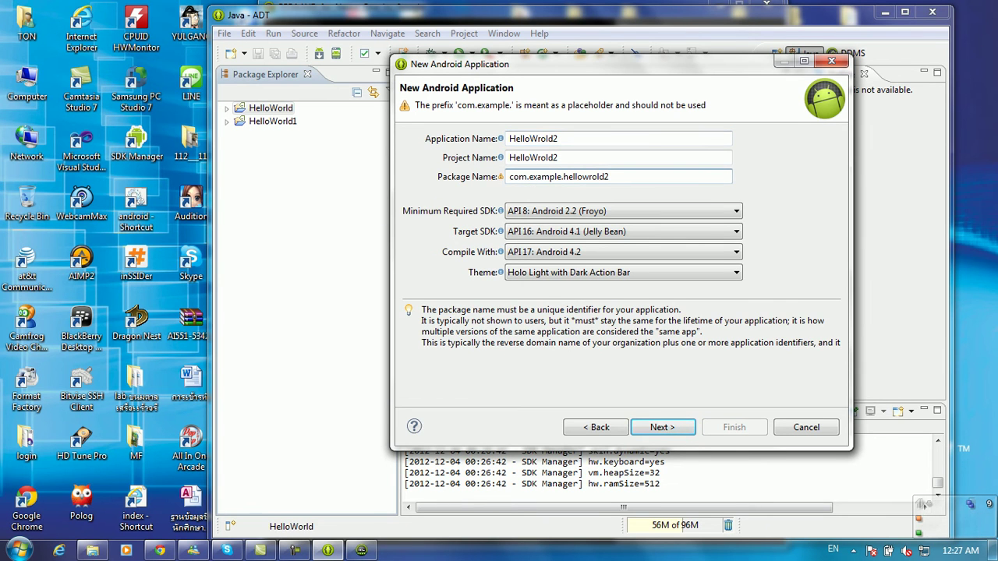
double_click(534, 177)
type("TON")
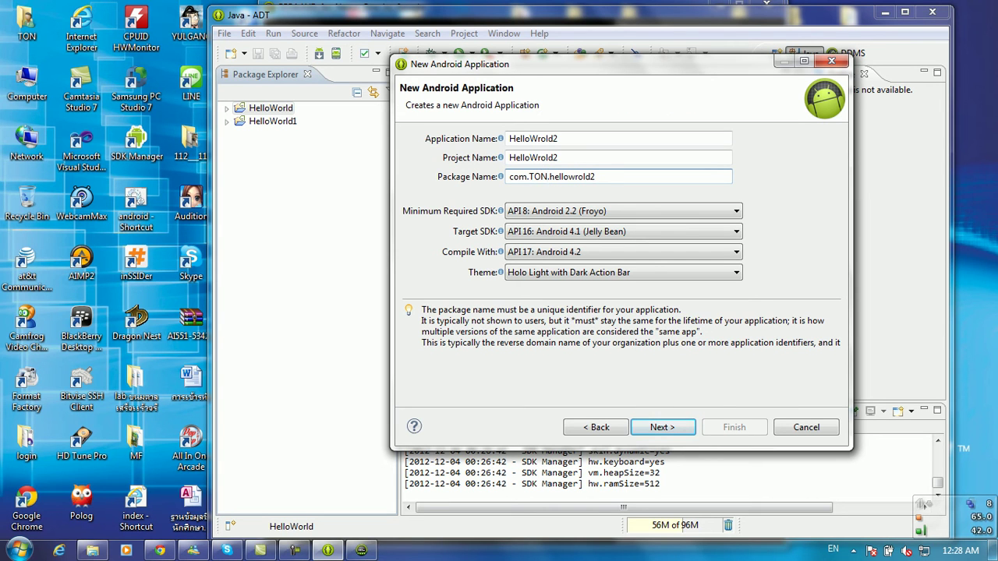
Step: Try the None theme for the application and set it back to Holo Light with Dark Action Bar
left_click(624, 272)
left_click(548, 177)
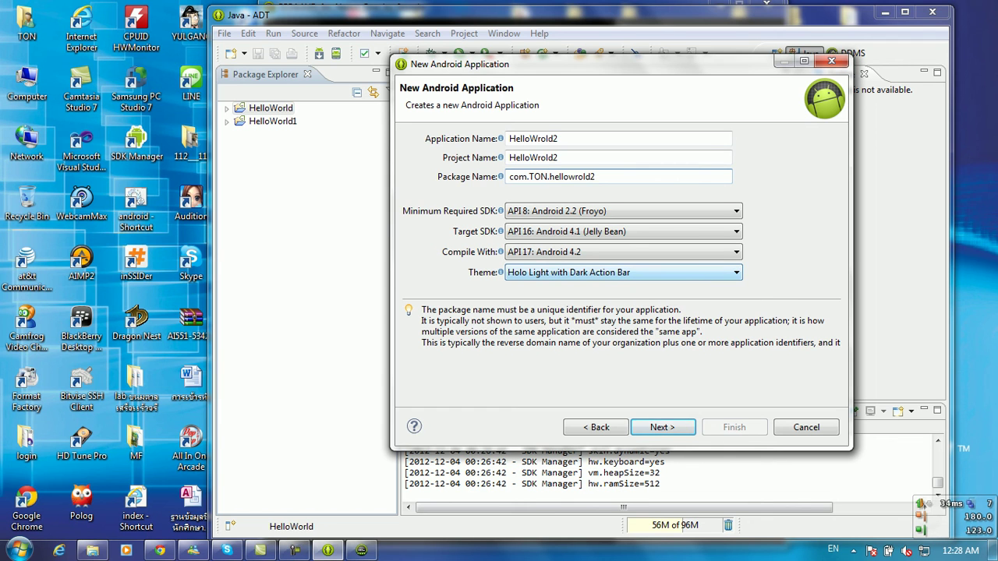
mouse_move(501, 272)
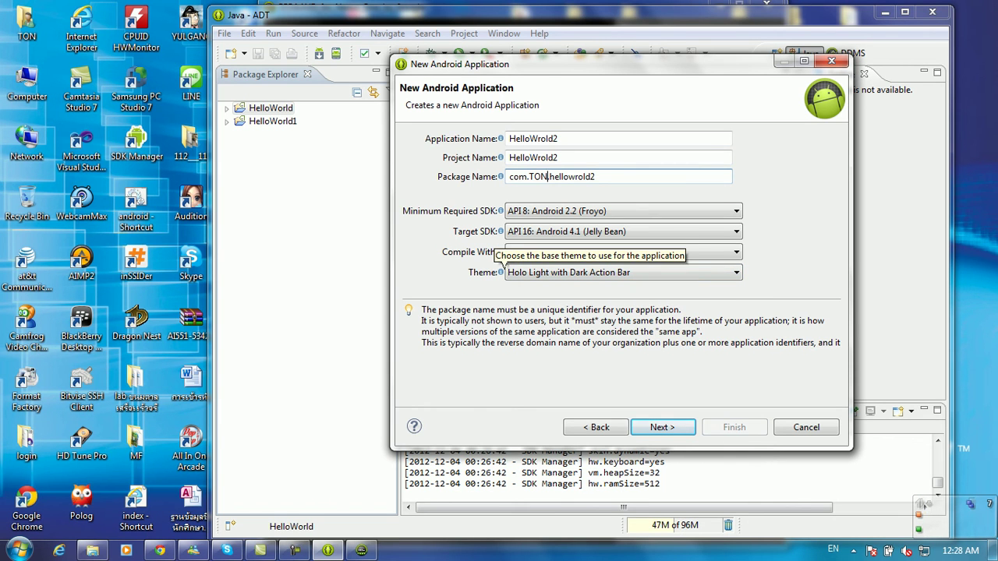
left_click(546, 272)
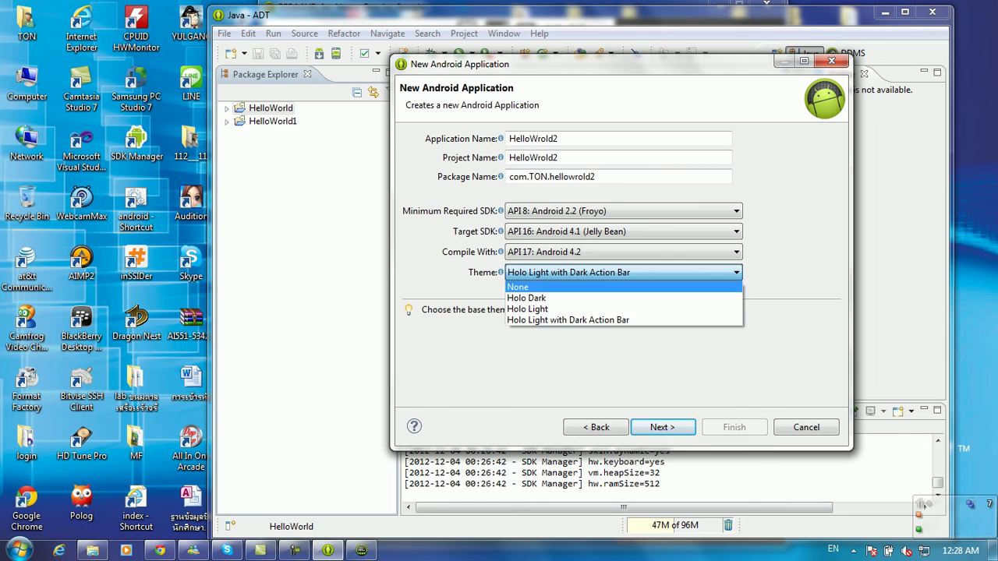
left_click(521, 286)
left_click(546, 272)
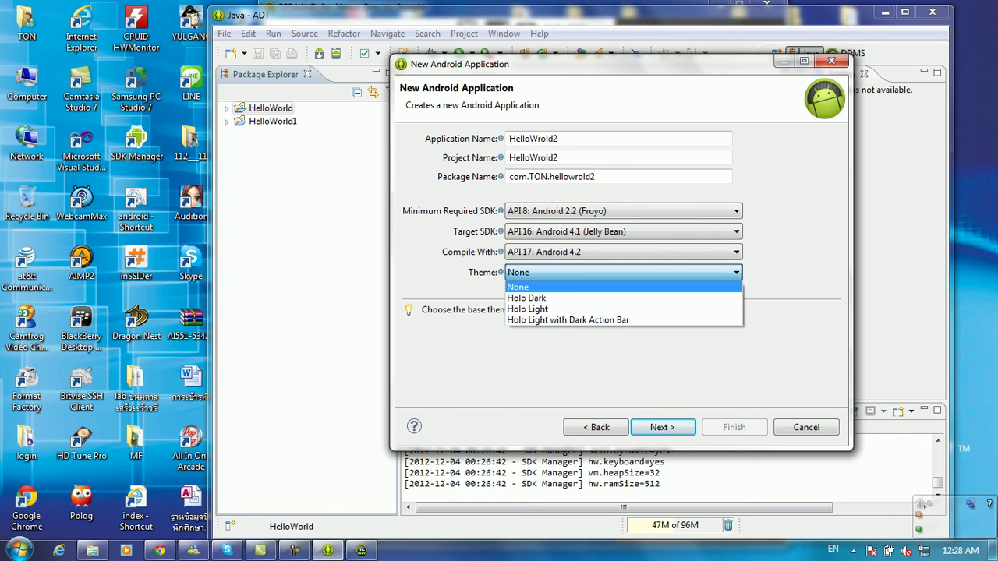
left_click(545, 319)
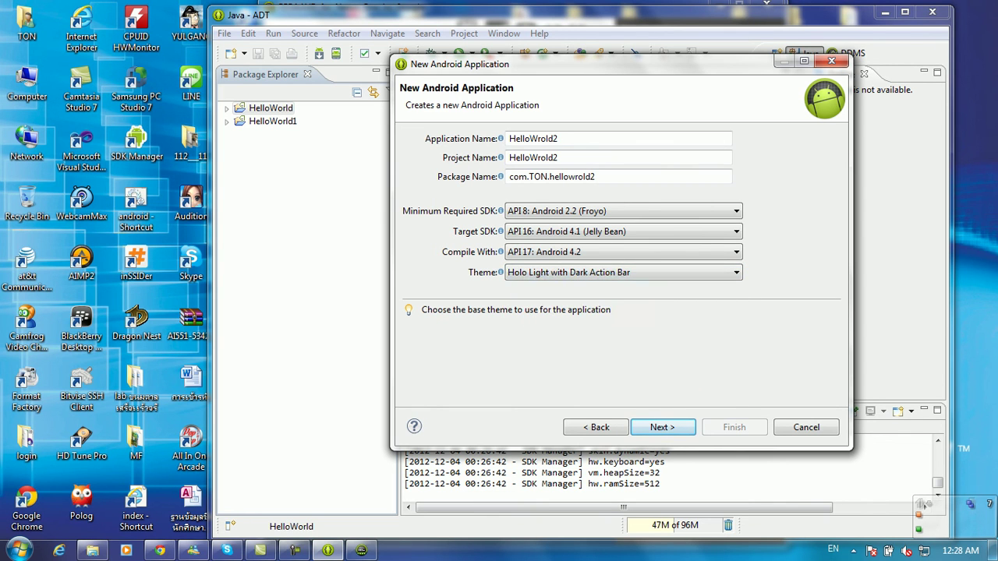
Step: Finish the HelloWrold2 project with the default project options and launcher icon, a BlankActivity named MainActivity, and the layout activity_main
left_click(662, 427)
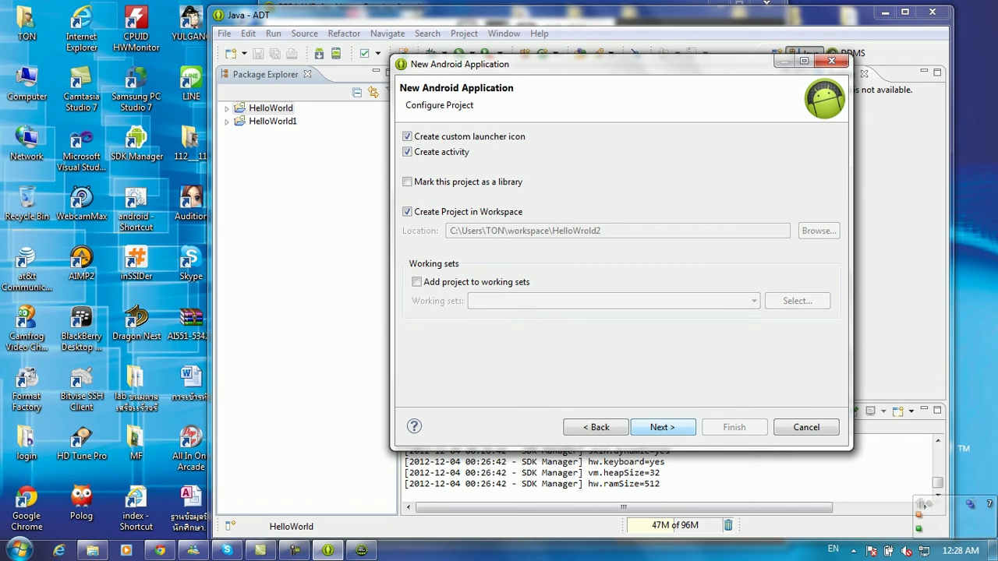
left_click(662, 427)
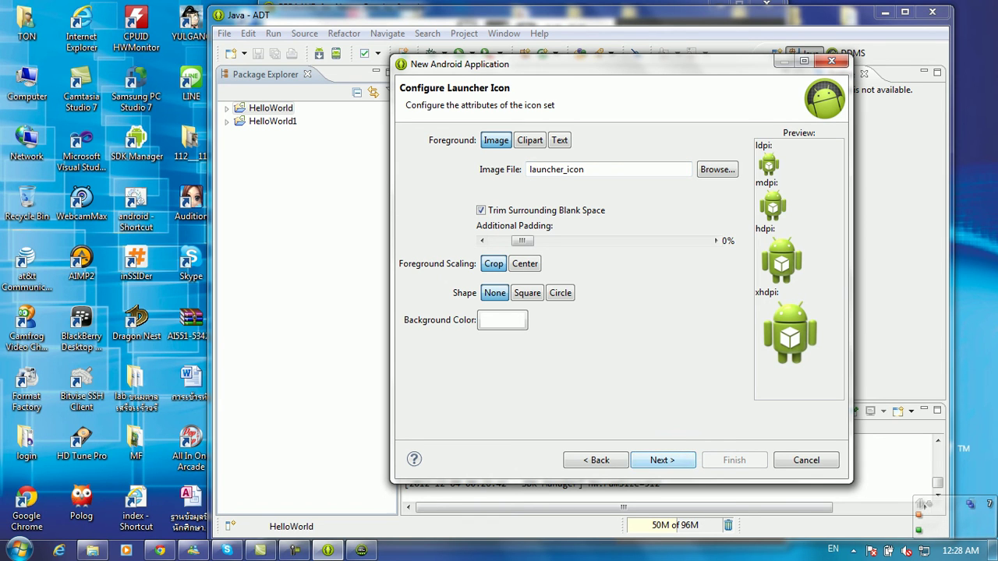
key("Return")
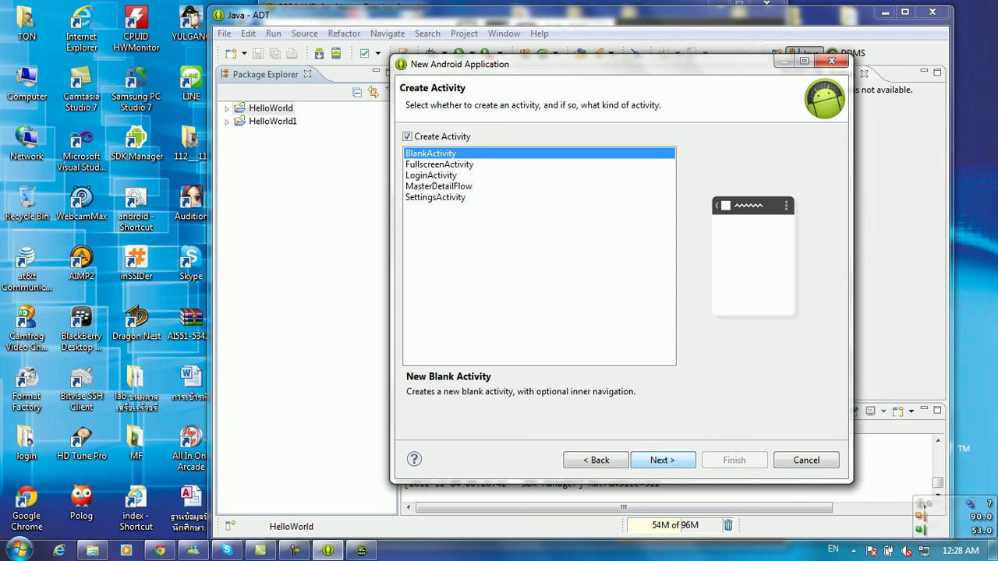
key("Return")
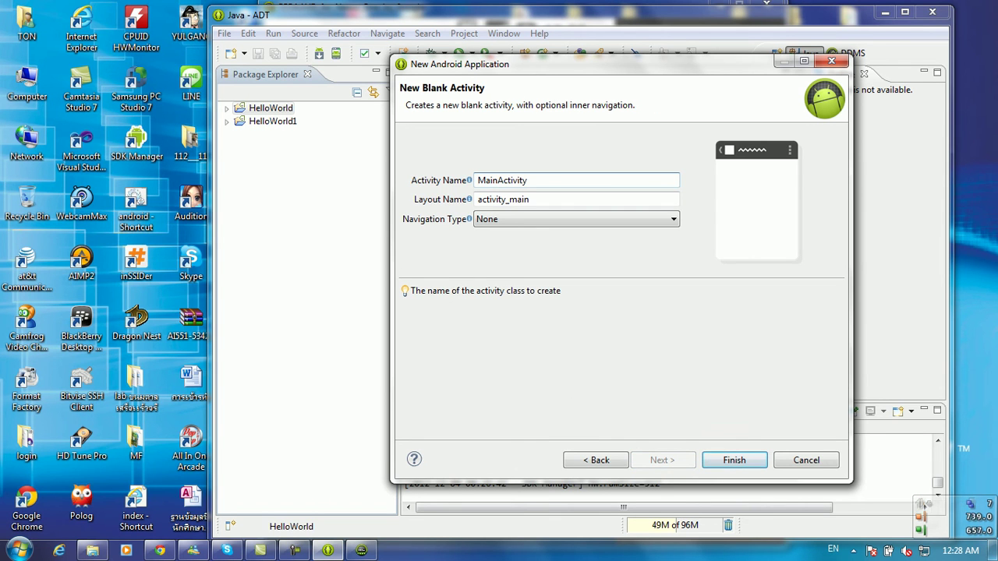
key("Return")
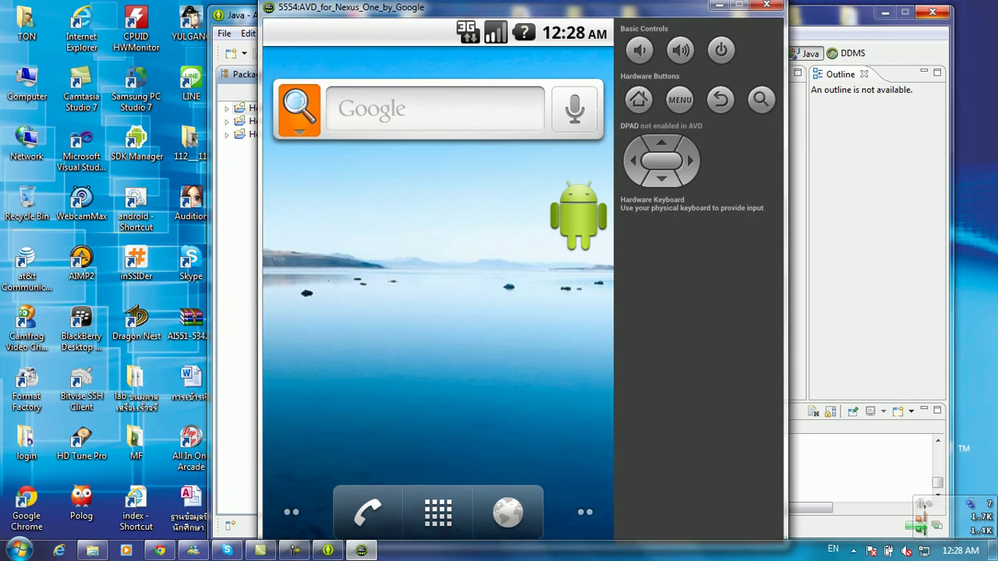
Step: Move the emulator window aside, return to Eclipse and run HelloWrold2 as an Android Application
left_click_drag(515, 7, 233, 7)
key("alt+Tab")
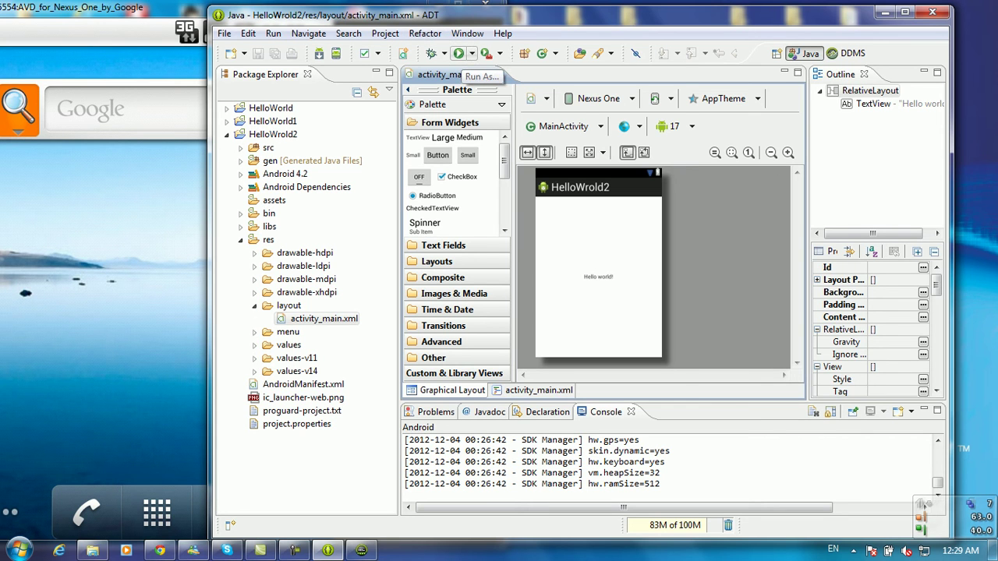
left_click(458, 53)
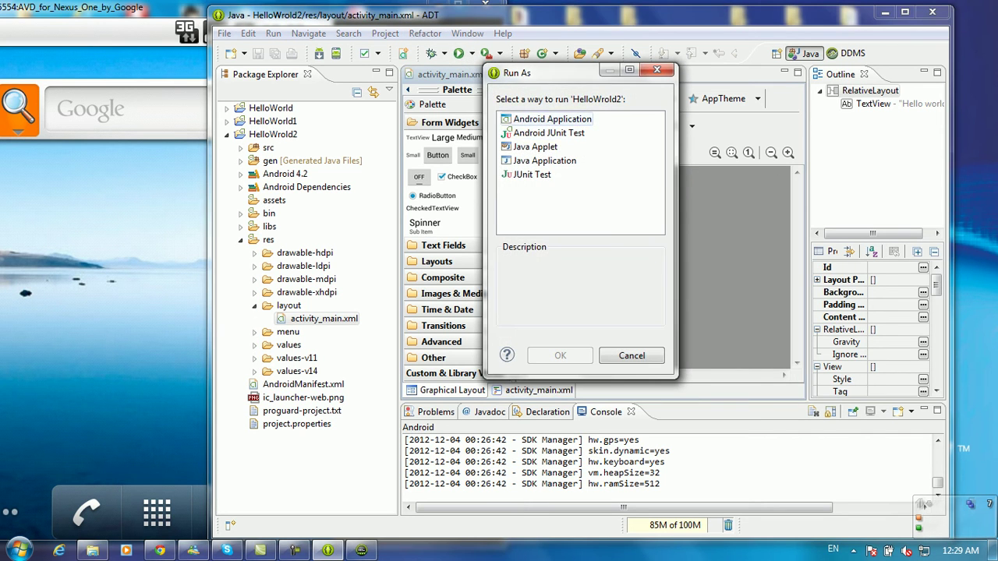
left_click(552, 118)
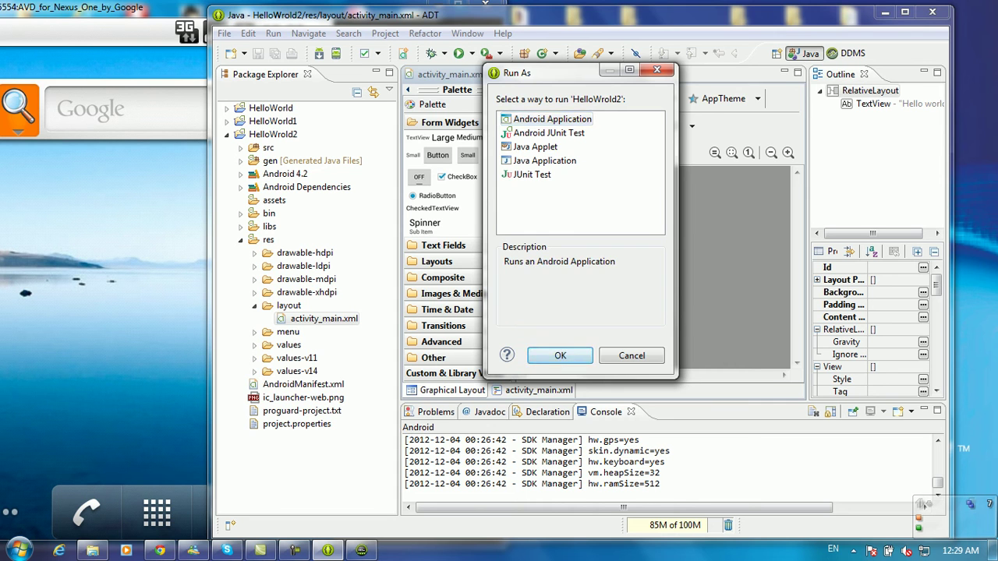
key("Return")
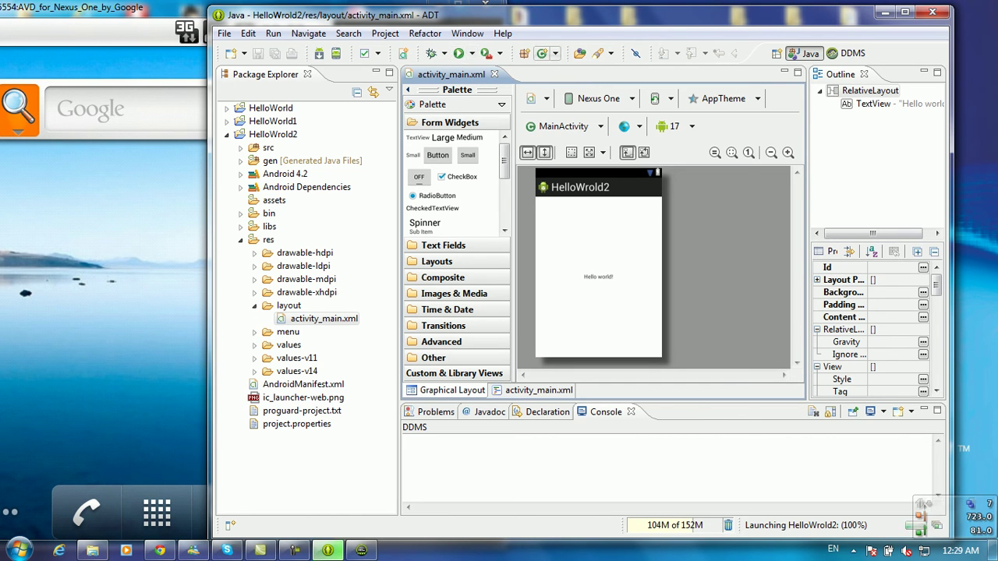
Step: Shift the Eclipse window away from the emulator, view the virtual device's application list and return to Eclipse
left_click_drag(623, 15, 699, 10)
left_click(156, 512)
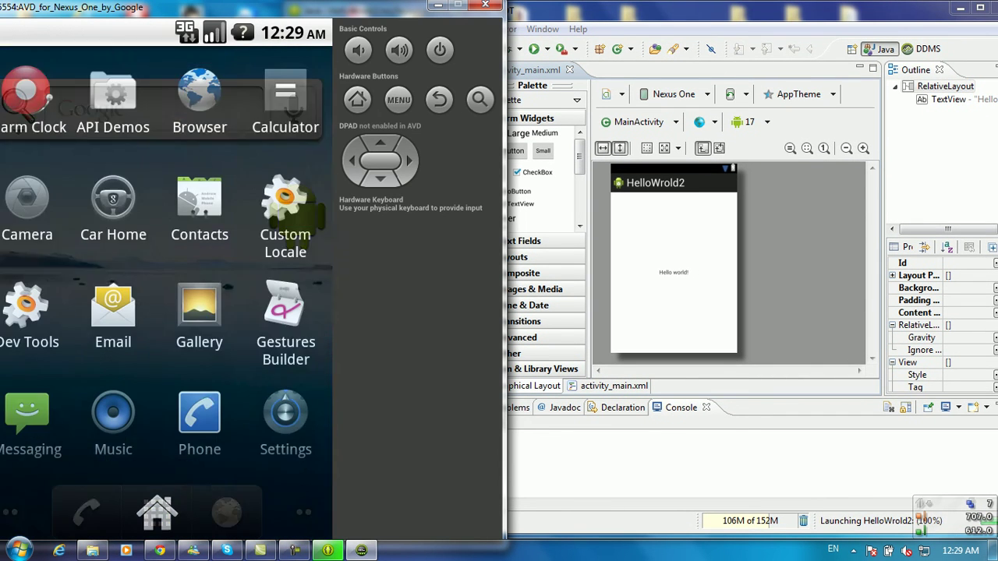
left_click(157, 512)
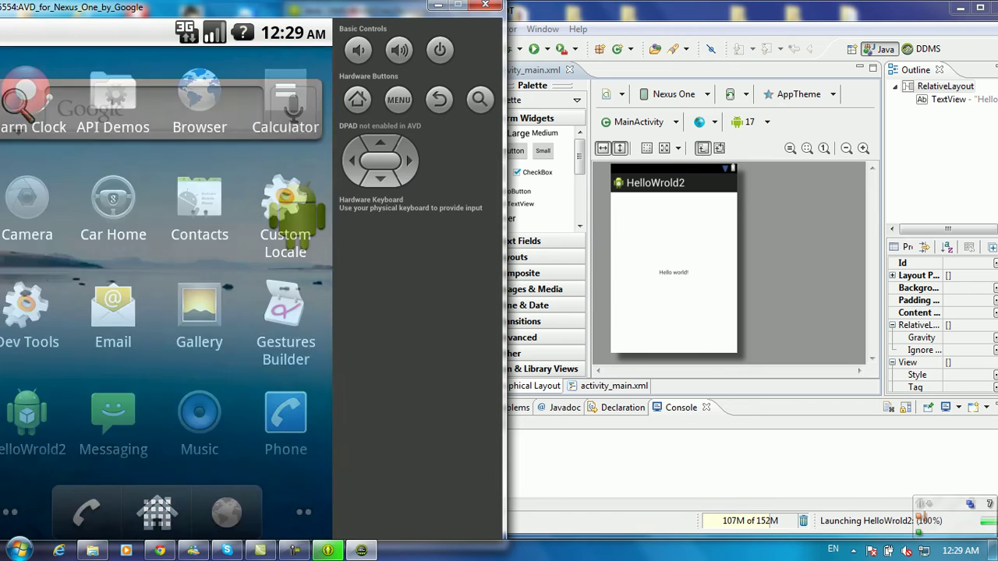
left_click(674, 11)
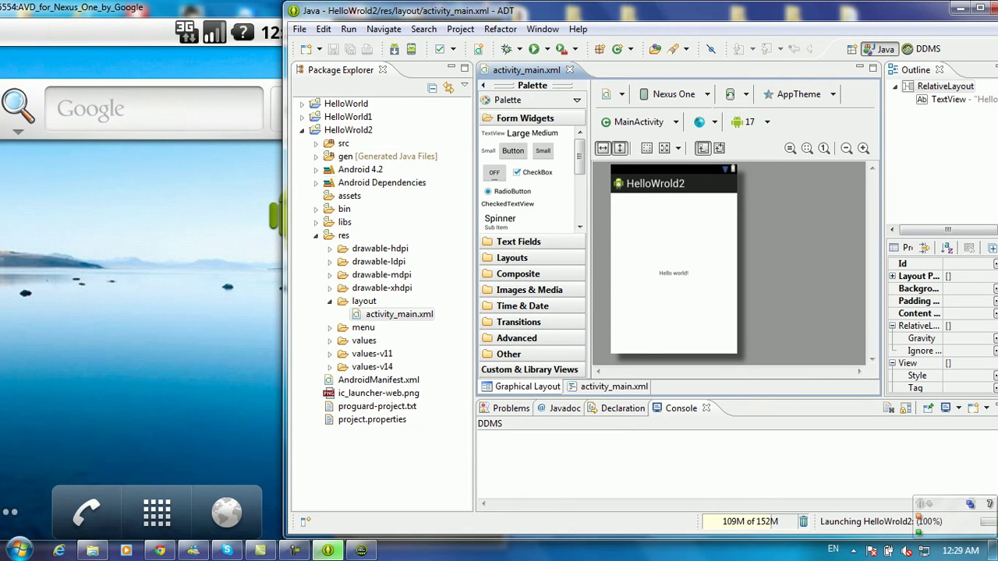
Step: Check the Run As choices in Eclipse, switch to the emulator and reposition its window to view the running HelloWrold2 app in full
left_click(546, 48)
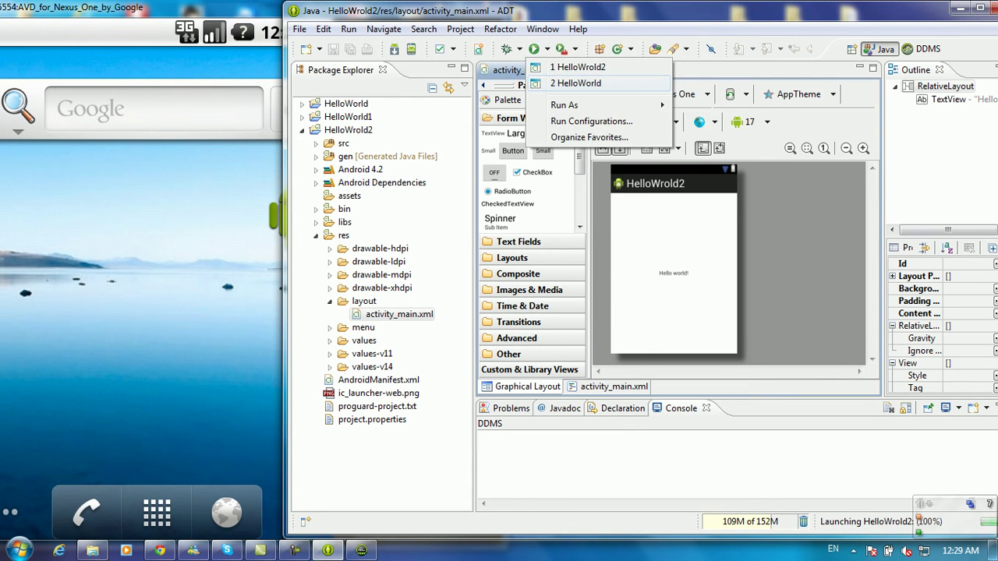
mouse_move(577, 104)
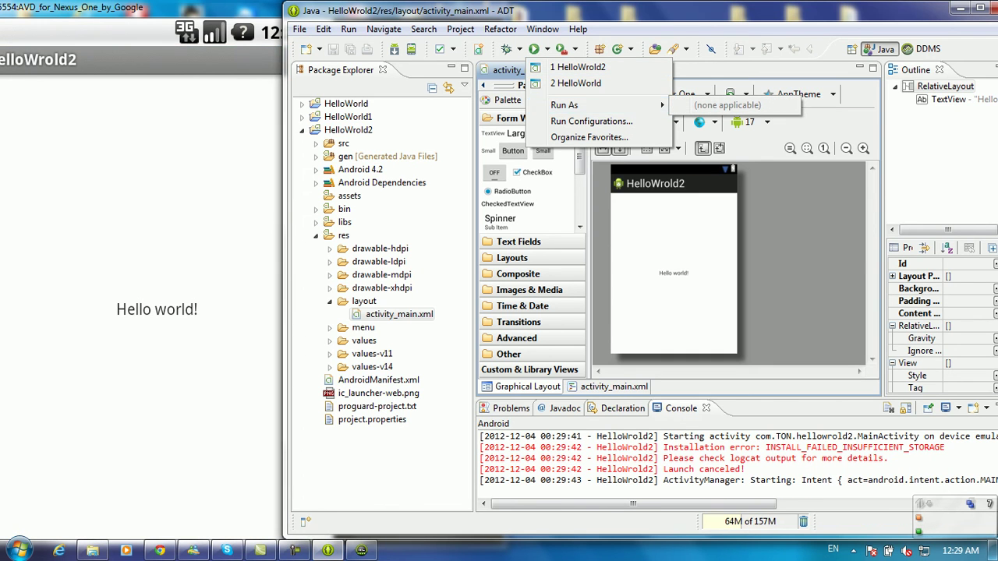
key("alt+Tab")
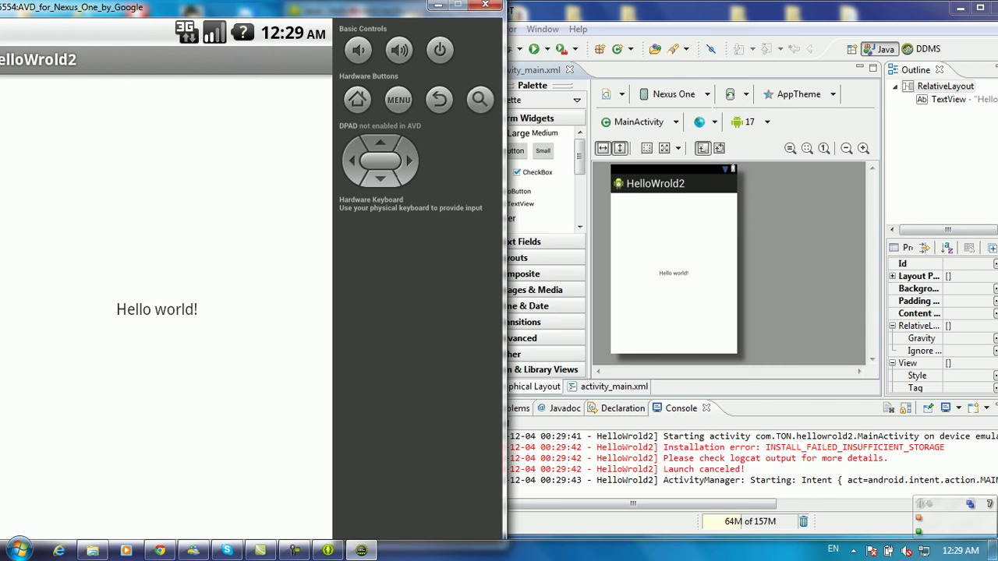
left_click_drag(253, 7, 273, 8)
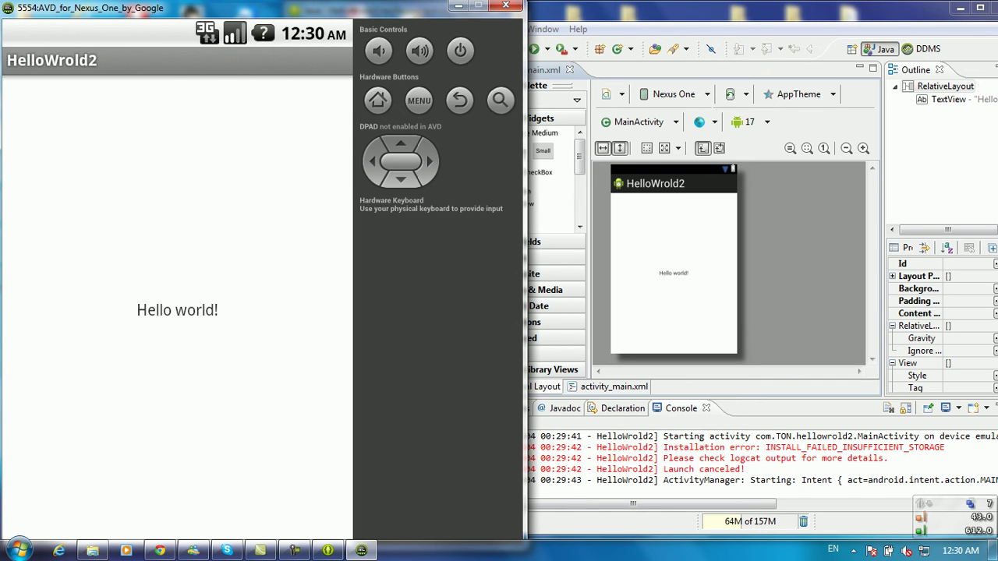
Step: Return to Eclipse and view the Build page of the Android preferences
key("alt+Tab")
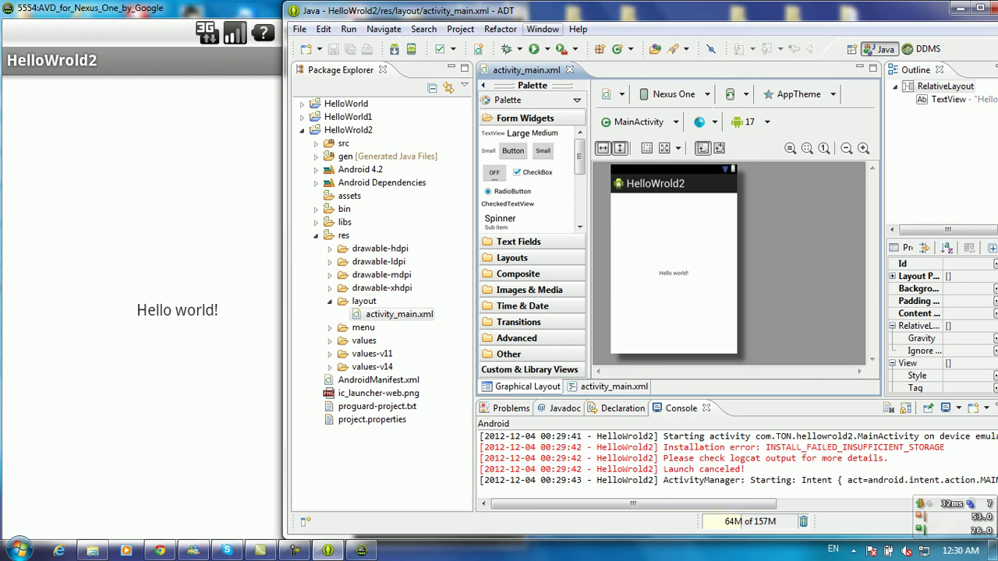
left_click(542, 29)
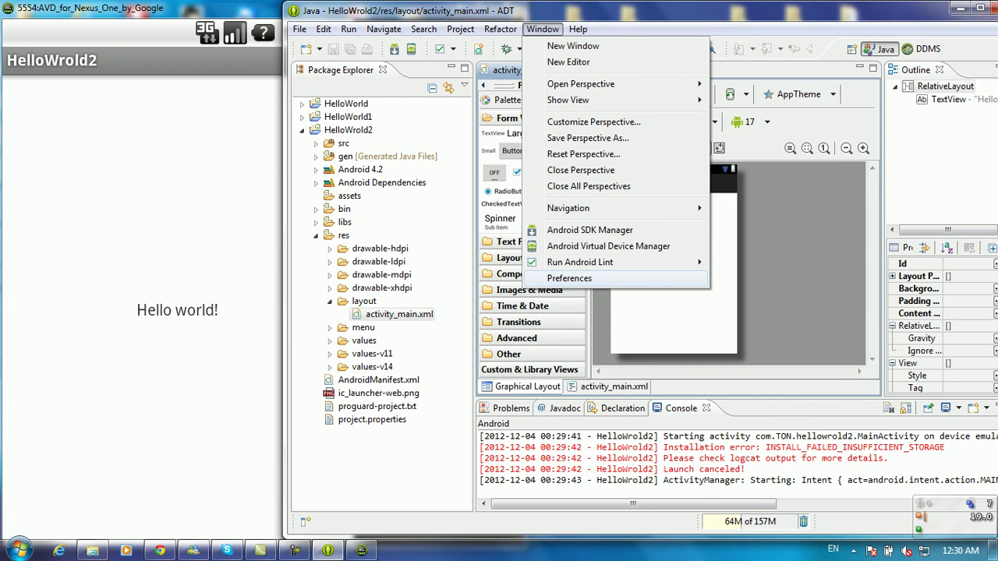
left_click(569, 278)
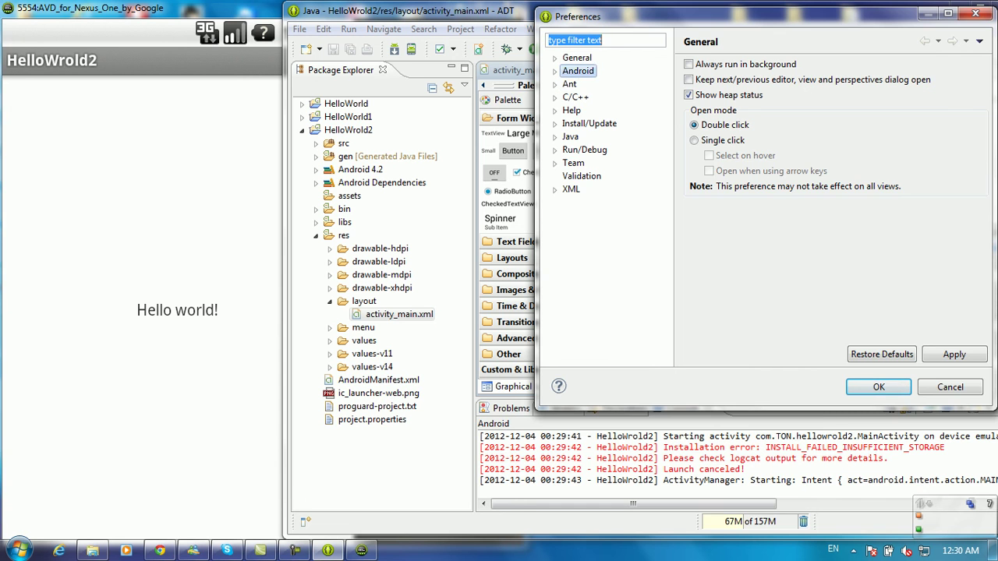
left_click(578, 71)
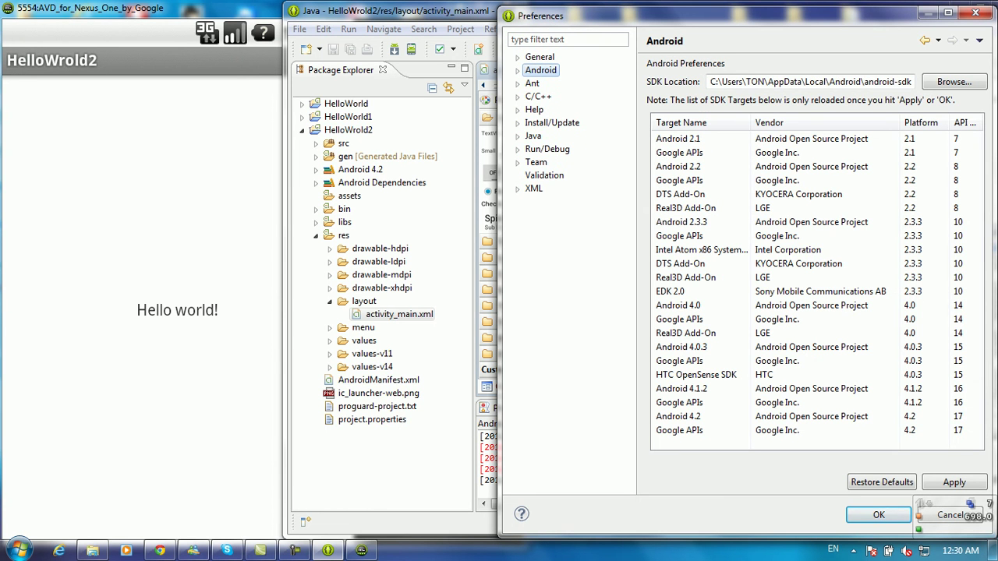
double_click(541, 70)
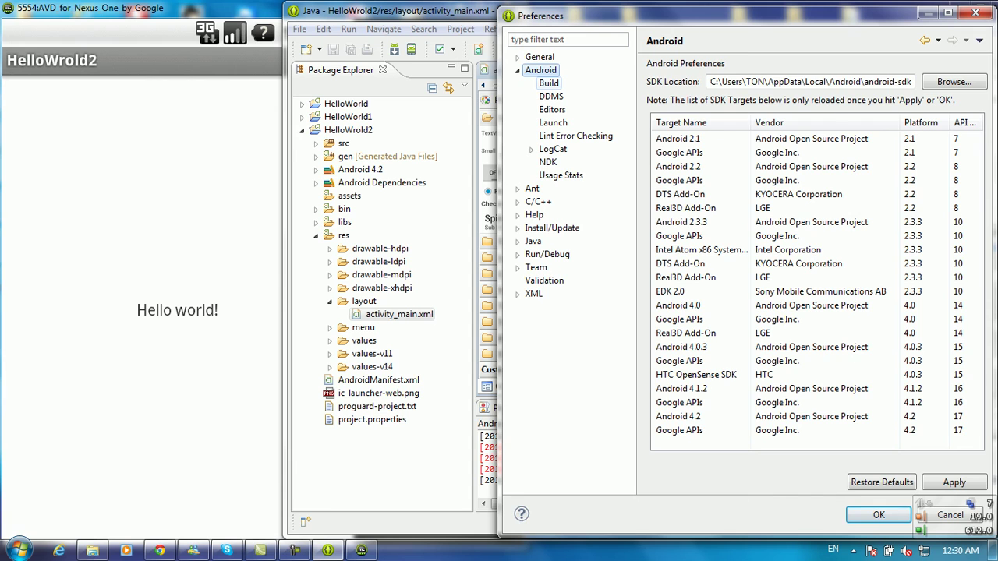
key("Down")
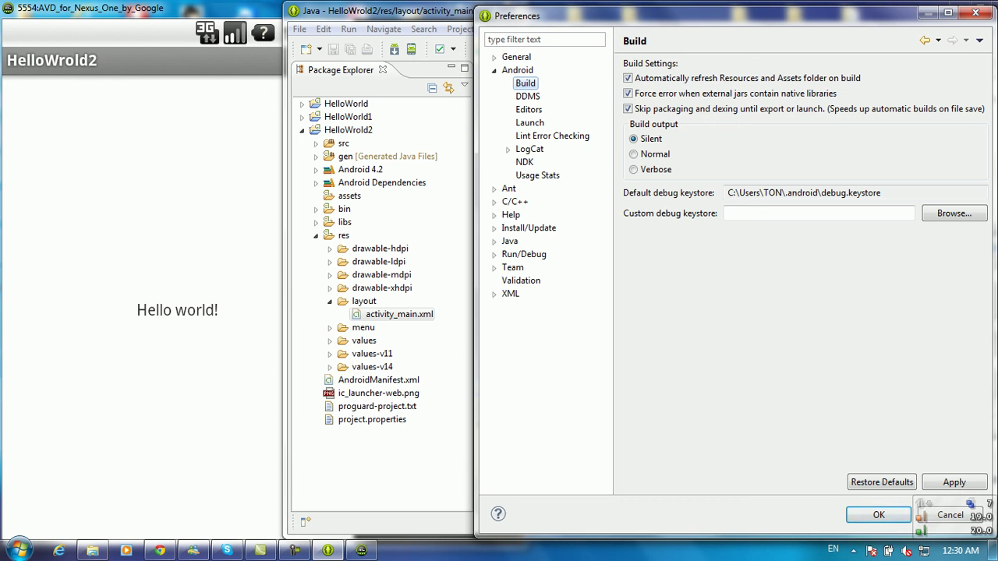
Step: Highlight the file name debug.keystore in the default debug keystore path and close the preferences without saving
left_click_drag(728, 193, 881, 192)
right_click(808, 195)
left_click(840, 242)
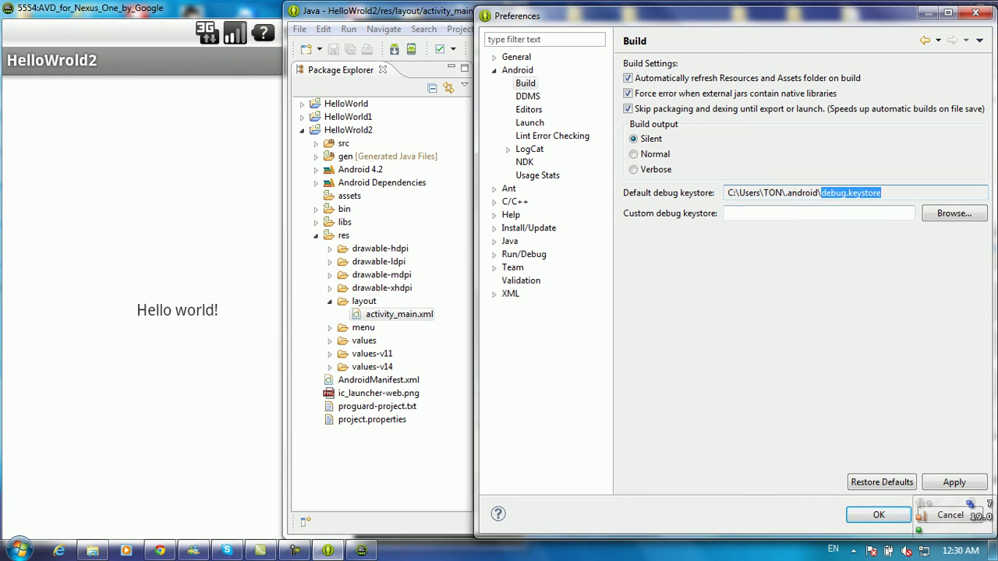
left_click_drag(702, 16, 616, 10)
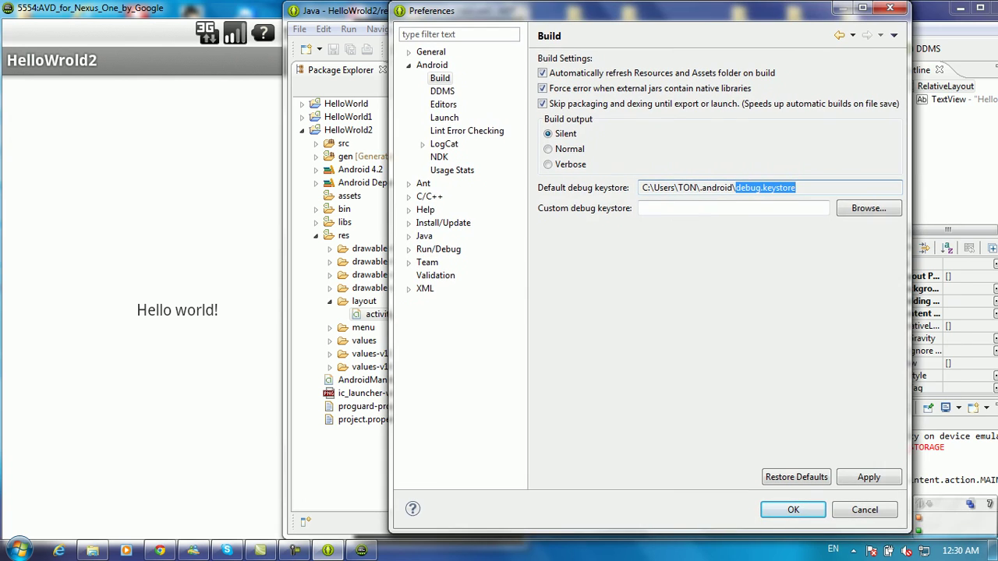
left_click(865, 510)
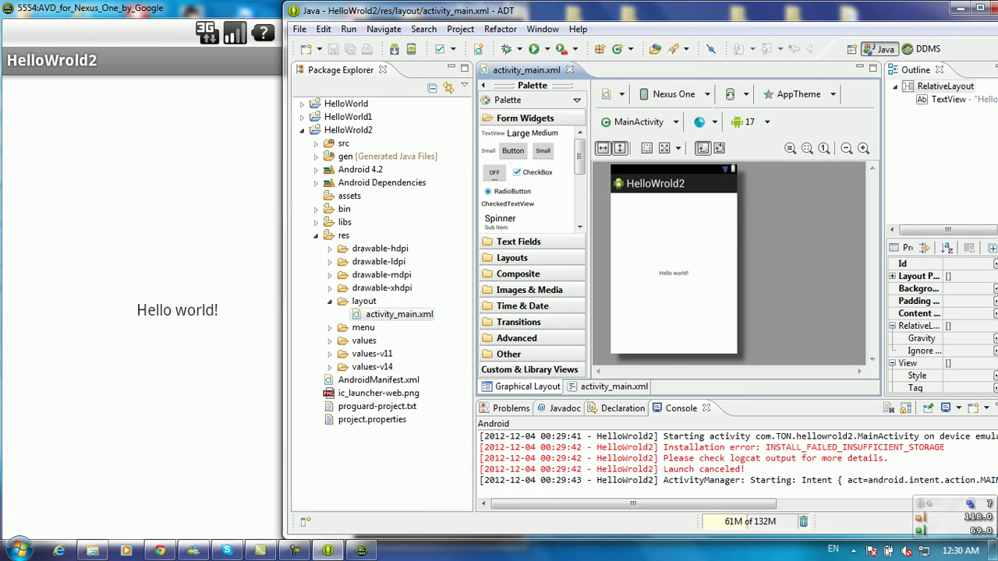
Step: Exit Eclipse and minimize the eclipse folder window to reveal the desktop
left_click(993, 9)
key("Return")
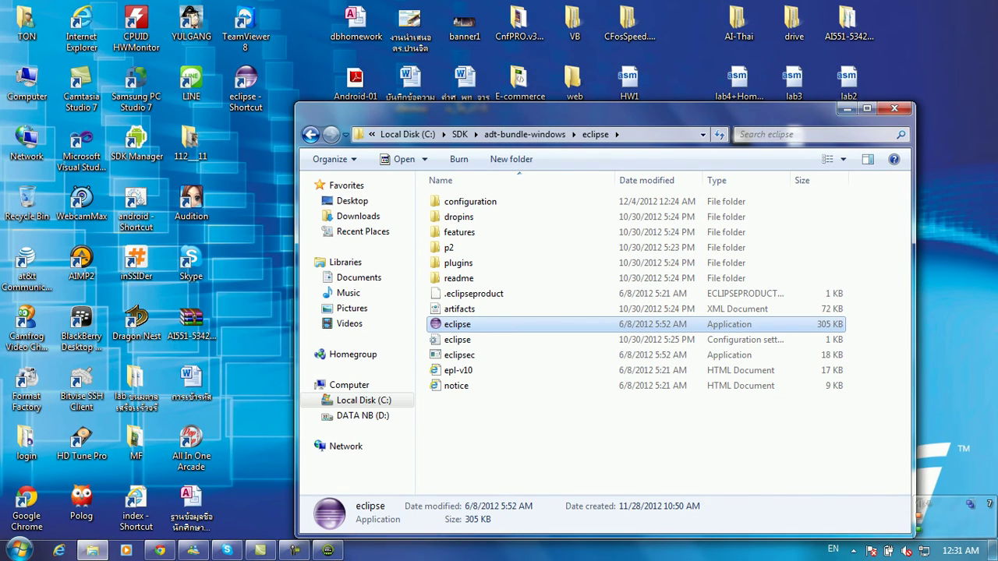
left_click(848, 109)
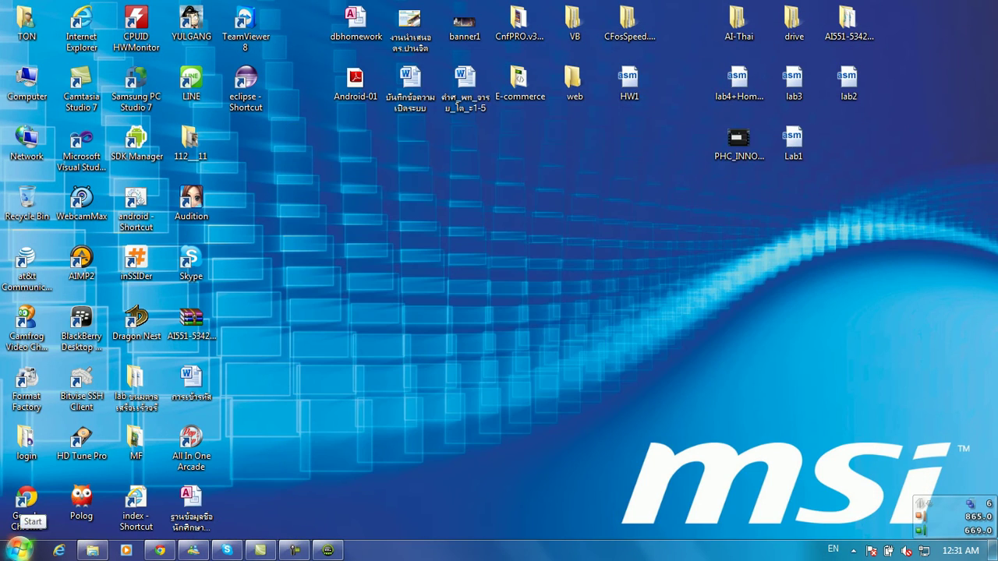
Step: Open the Region and Language settings from the Windows Control Panel
left_click(18, 549)
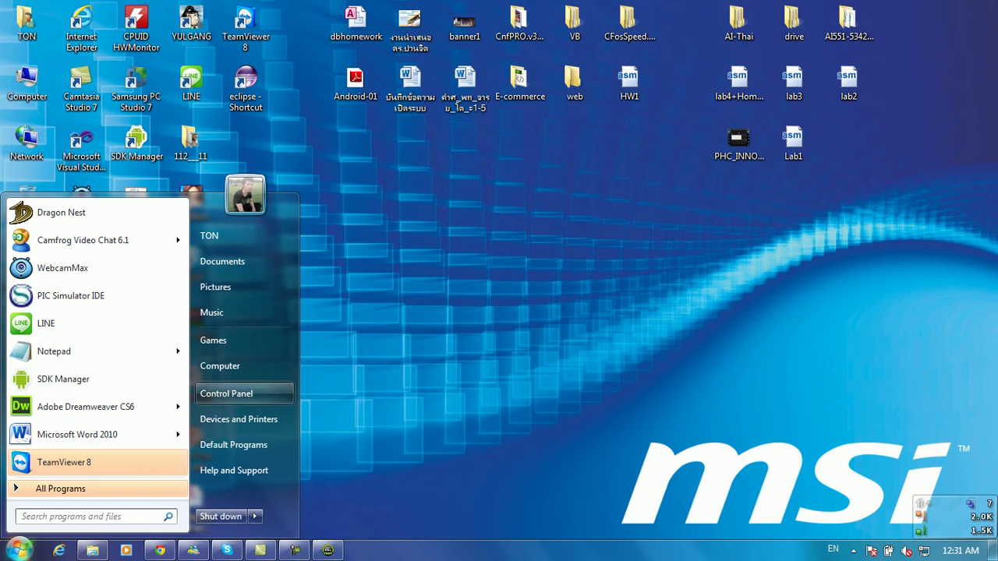
left_click(226, 393)
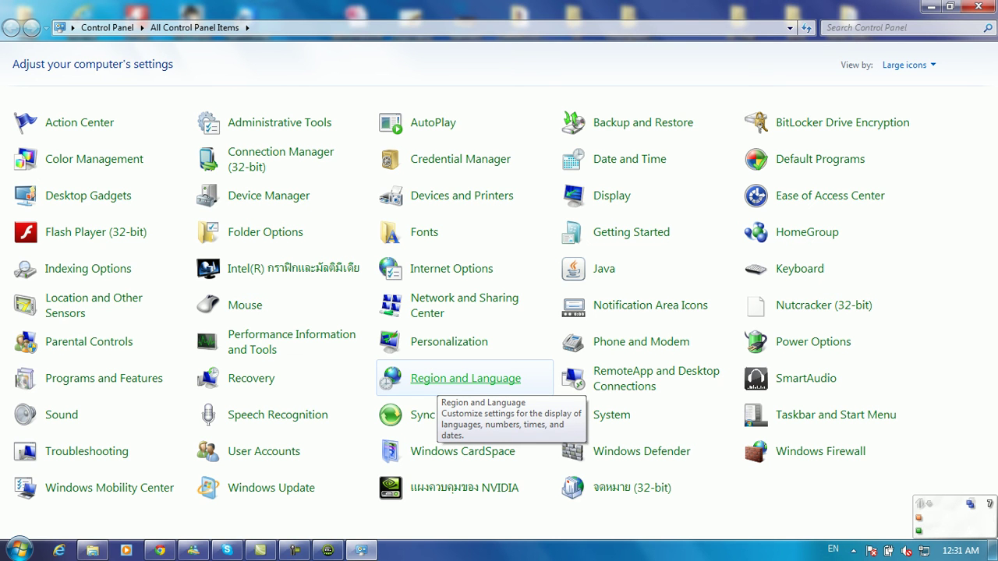
left_click(439, 380)
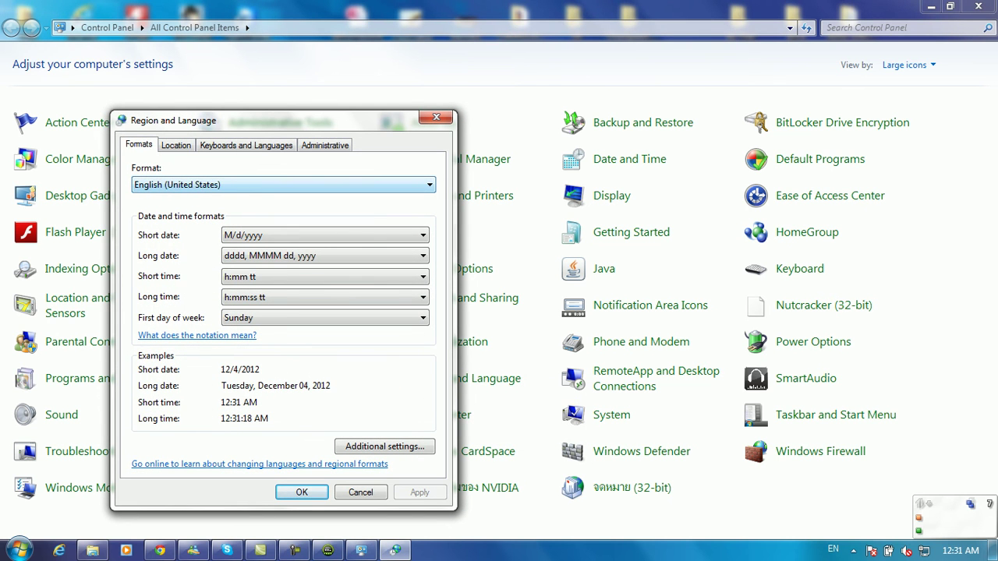
Step: Examine the available regional formats and the choices for the current location in the Region and Language settings
left_click(283, 184)
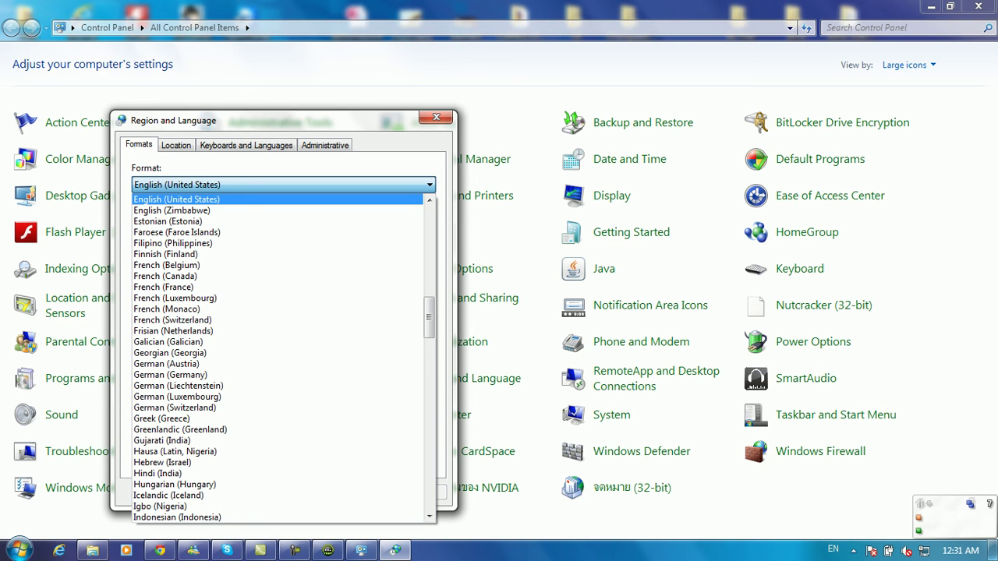
key("alt+Up")
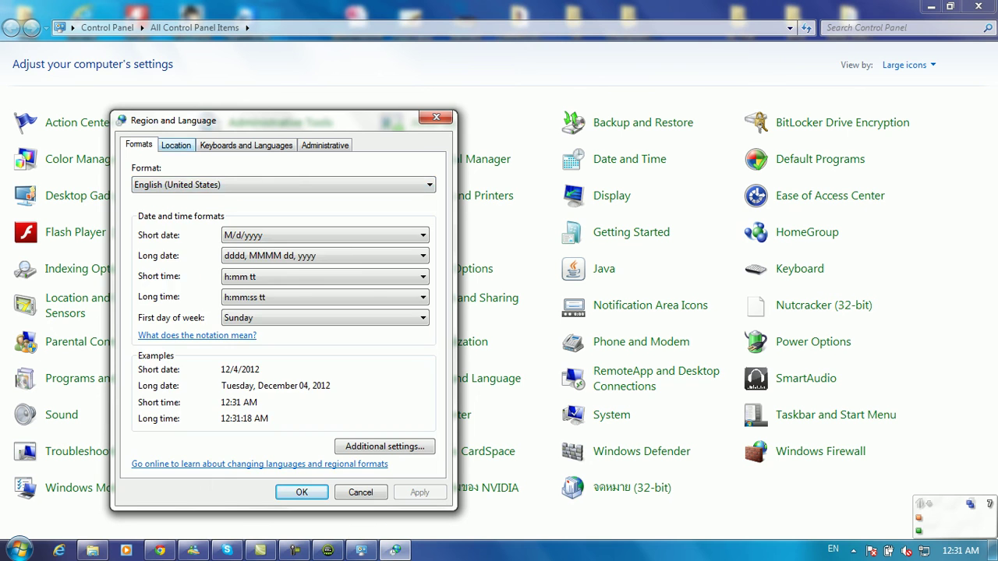
key("ctrl+Tab")
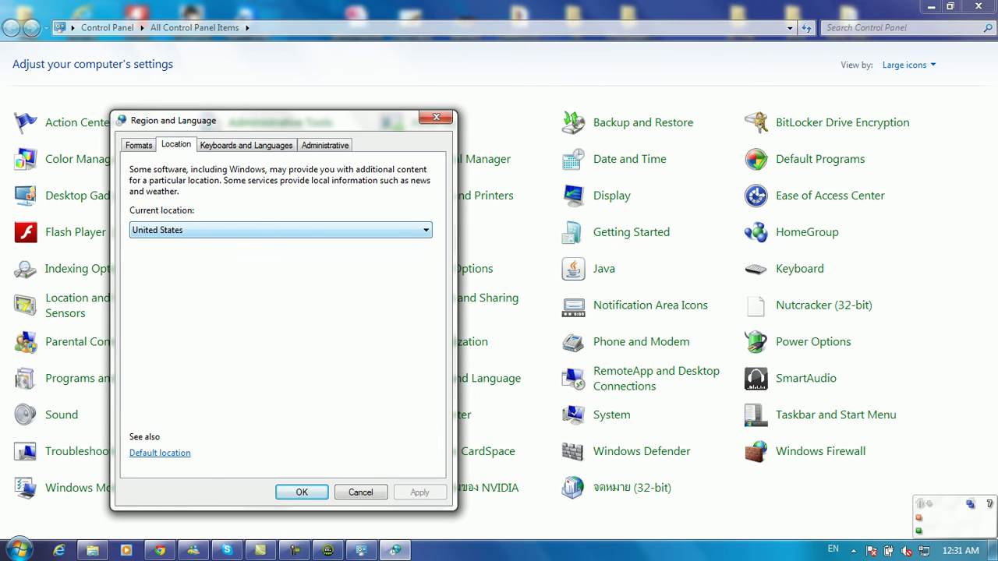
key("alt+Down")
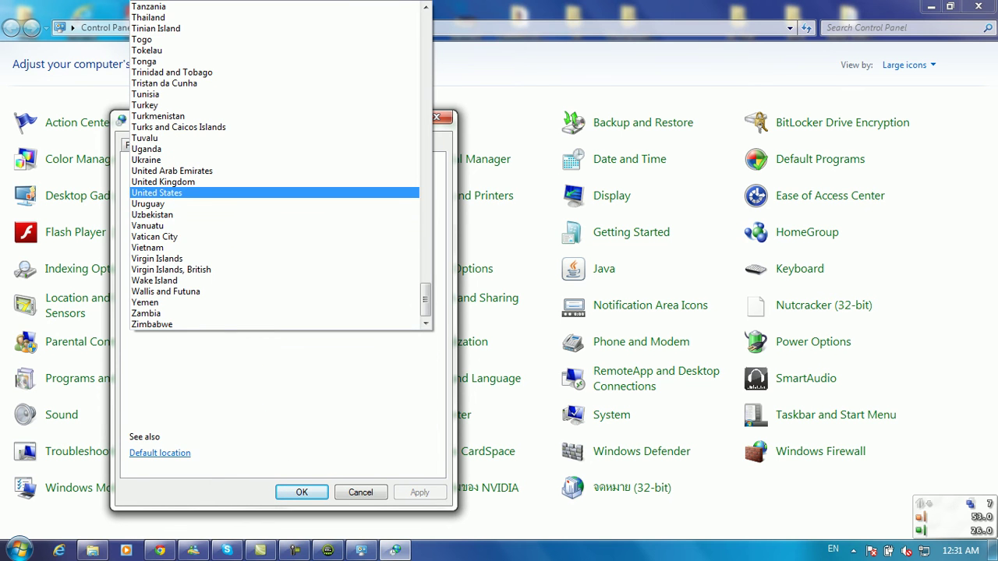
key("Down")
key("End")
key("Escape")
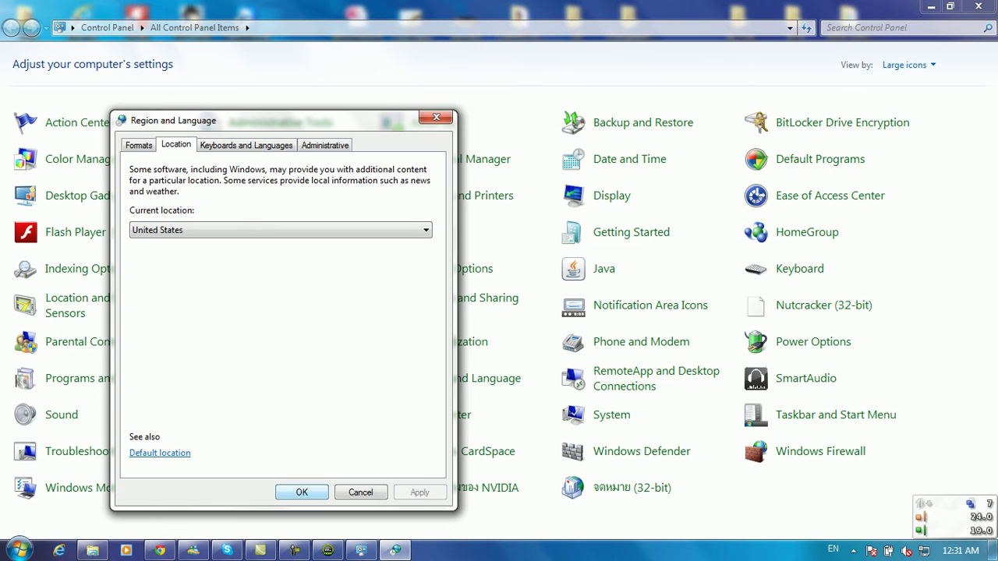
Step: Accept the Region and Language settings and locate the debug.keystore file in the user profile's .android folder on drive C
key("Return")
key("super")
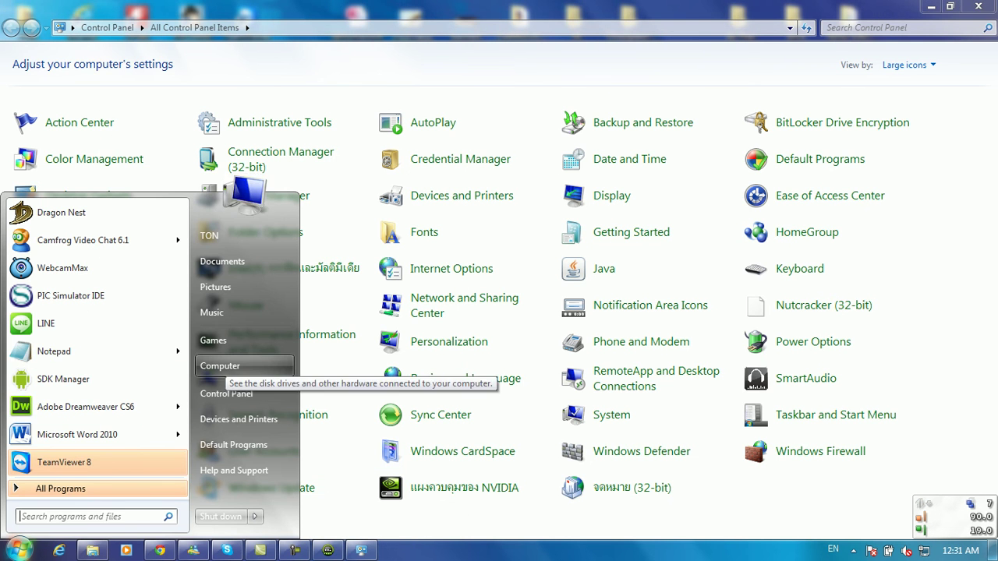
key("Return")
key("alt+d")
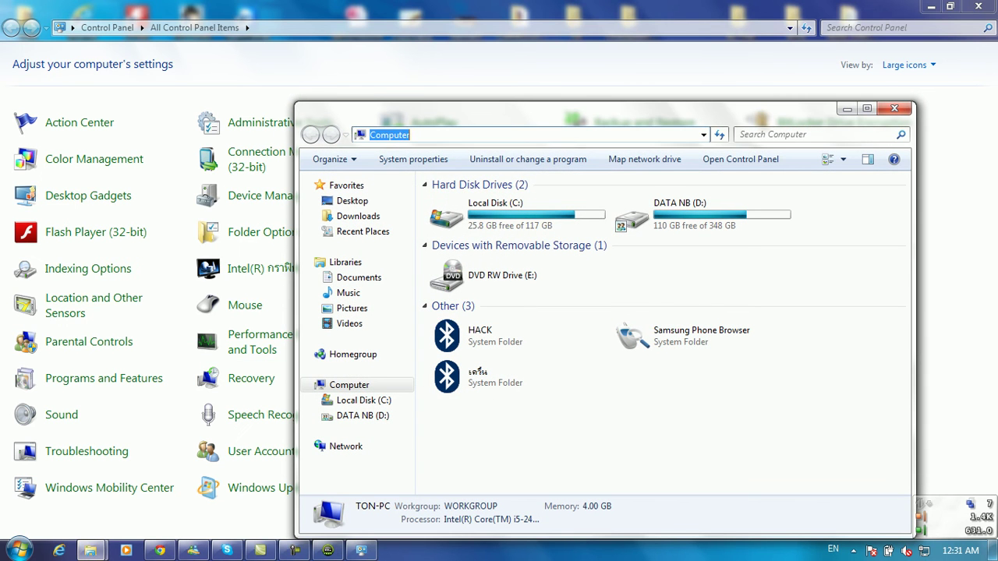
type("C:\\Users\\TON\\.android\\")
key("Return")
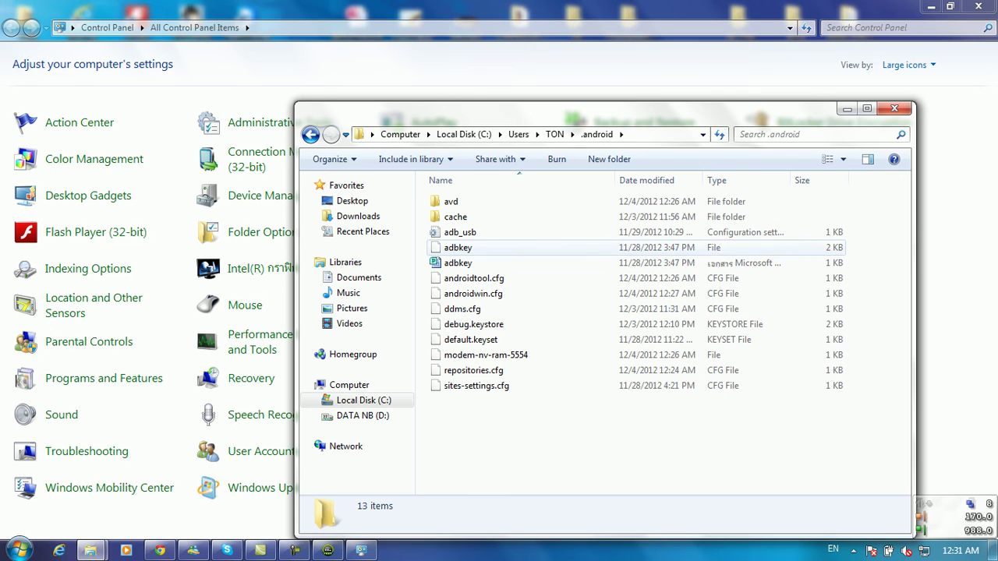
left_click(473, 325)
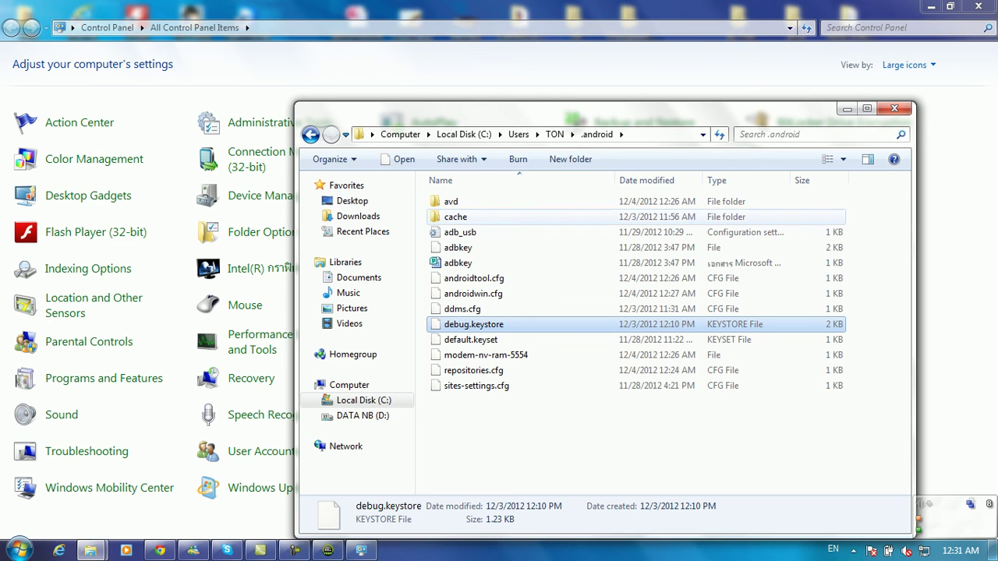
Step: Close the .android folder and the Control Panel, and launch Eclipse from the desktop in a maximized window
left_click(894, 108)
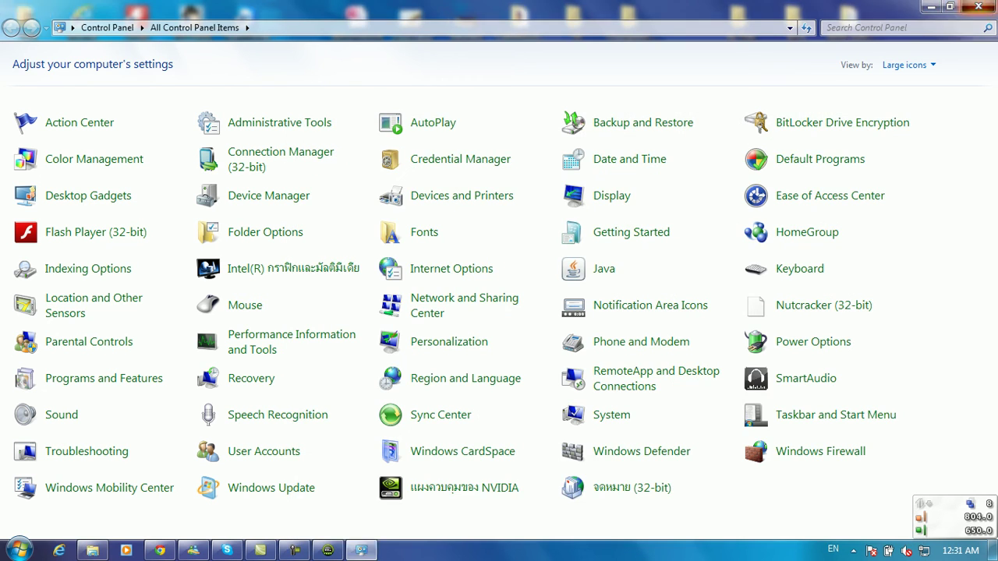
left_click(978, 6)
double_click(245, 85)
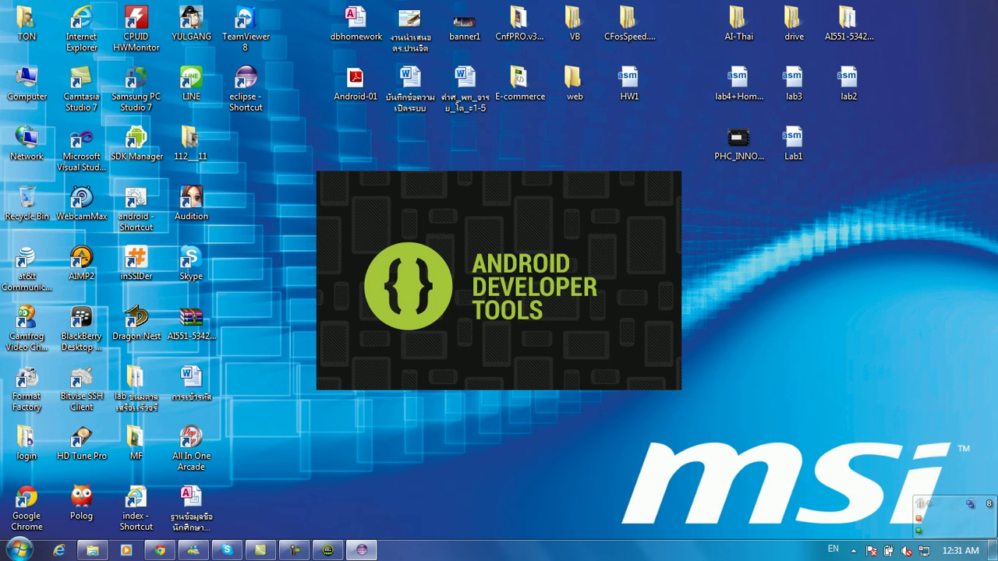
key("Return")
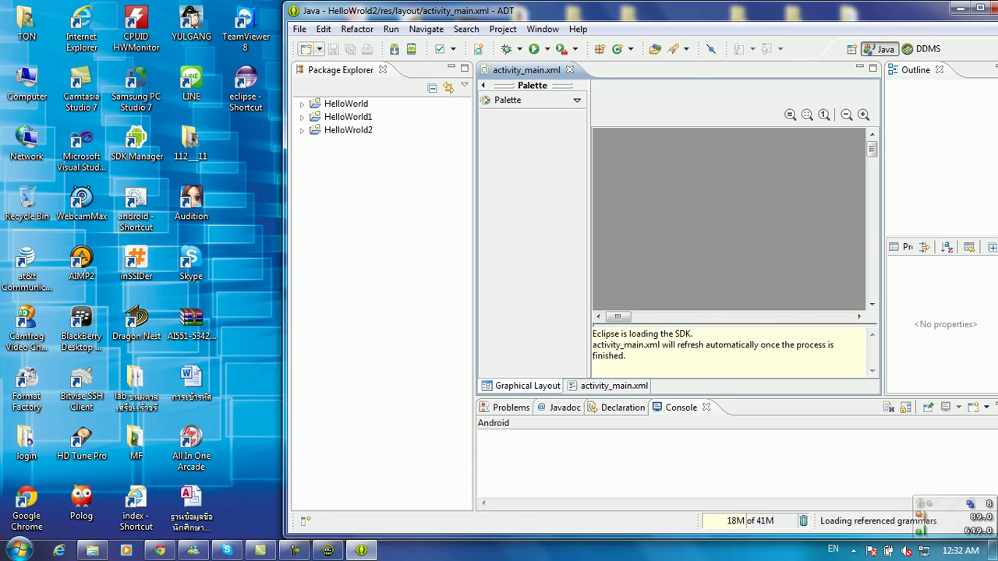
left_click(980, 9)
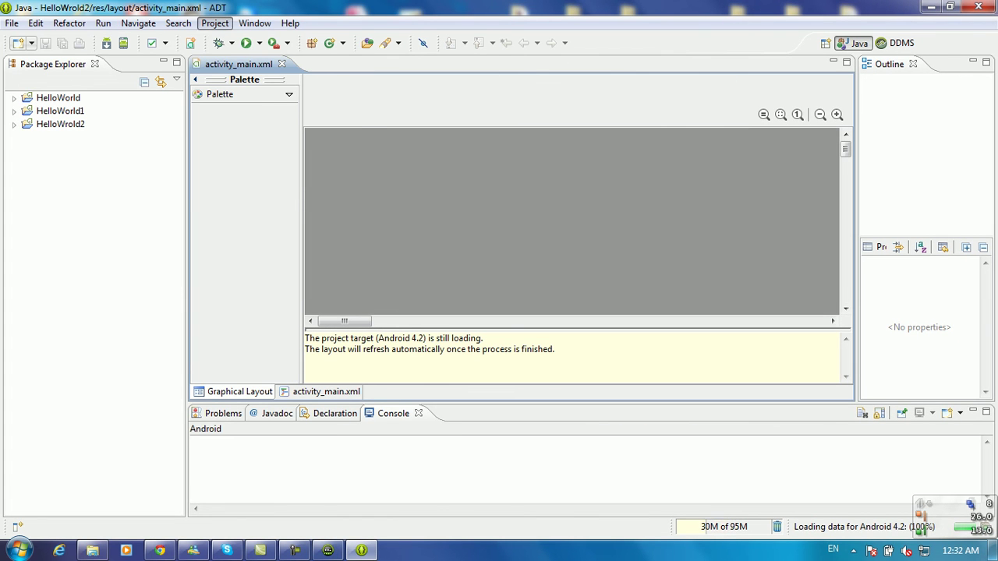
Step: Clean all projects in the workspace to discard their build problems and rebuild them from scratch
left_click(215, 23)
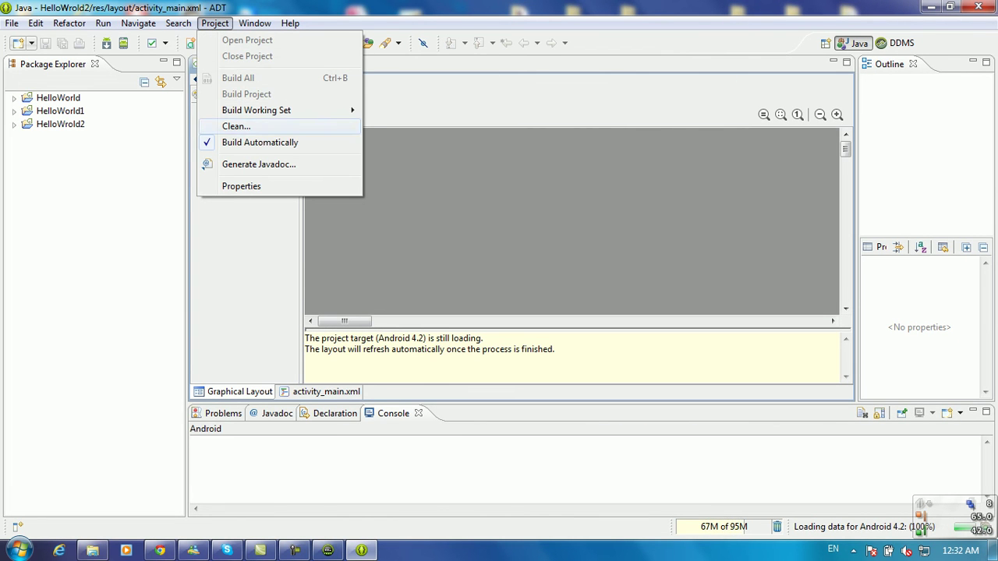
left_click(235, 125)
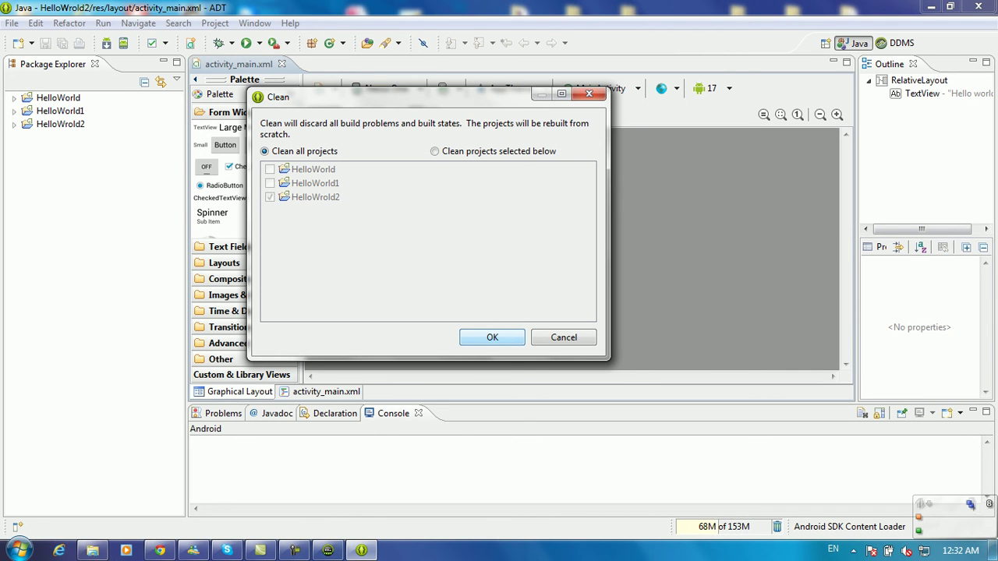
key("Return")
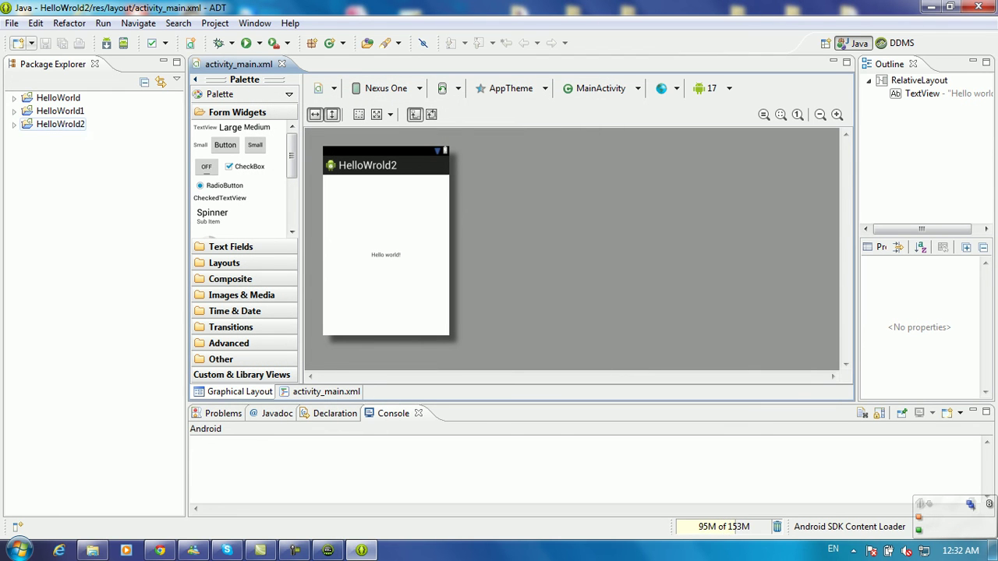
Step: Select the HelloWrold2 project in the Package Explorer and minimize the Eclipse window to reveal the desktop
left_click(60, 124)
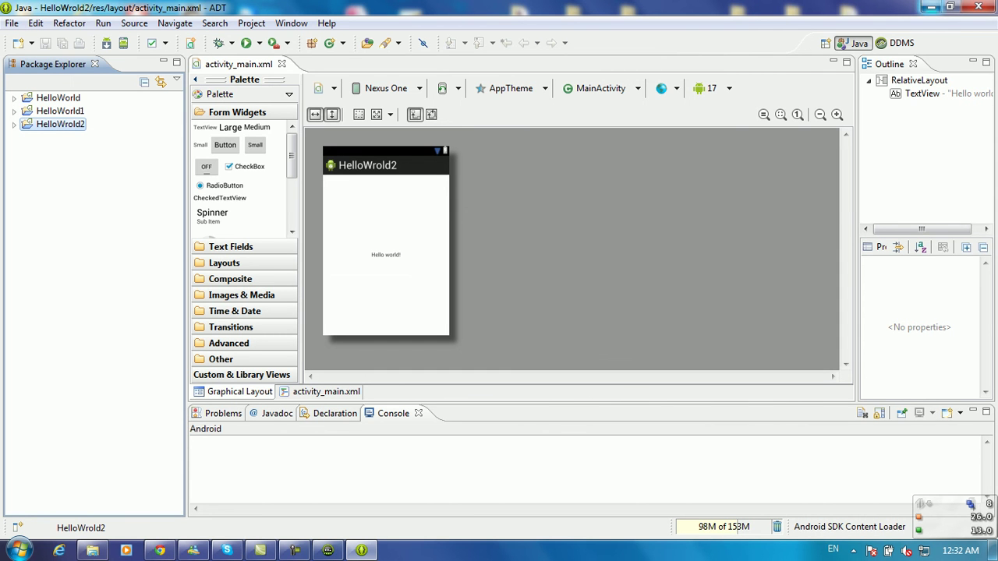
left_click(930, 6)
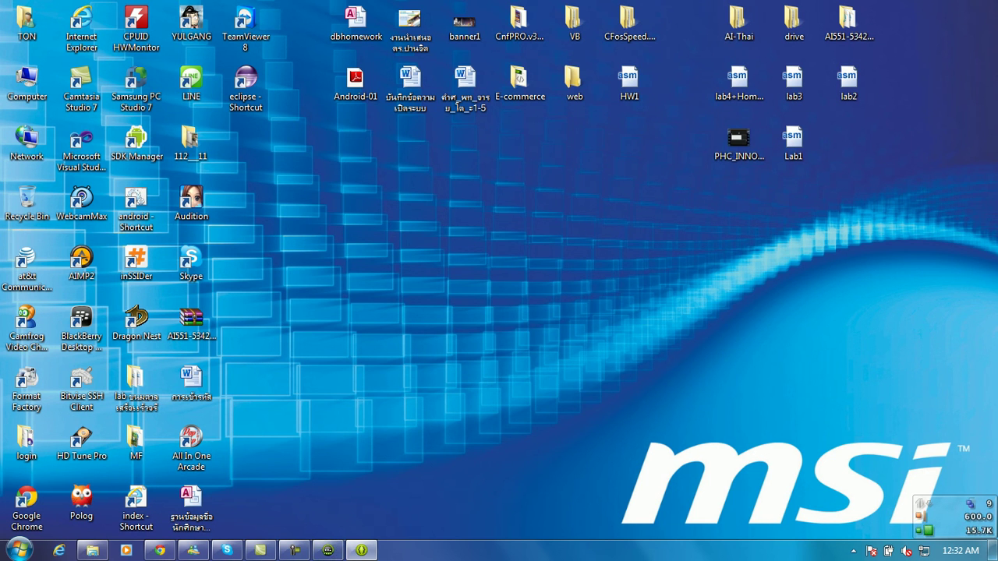
left_click(294, 551)
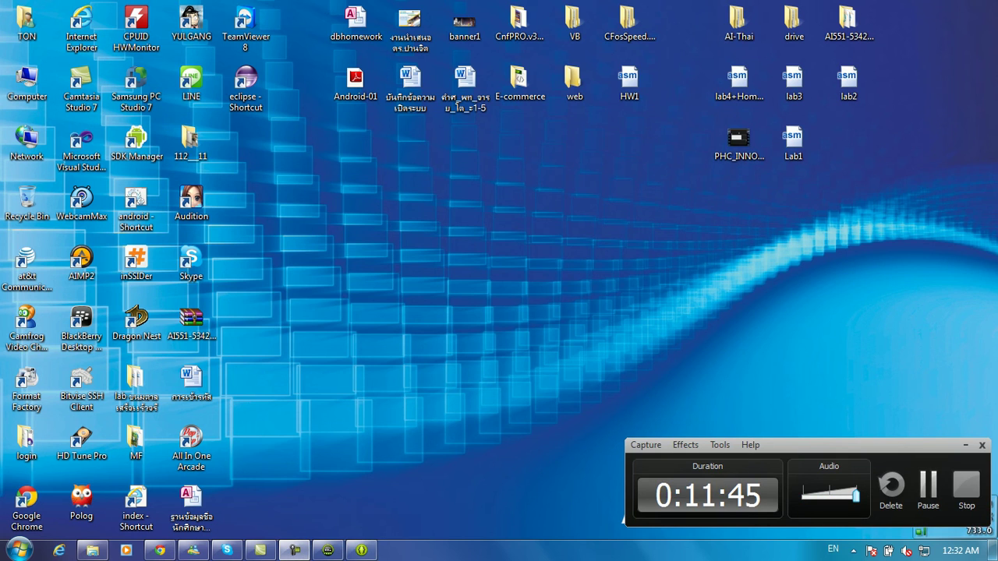